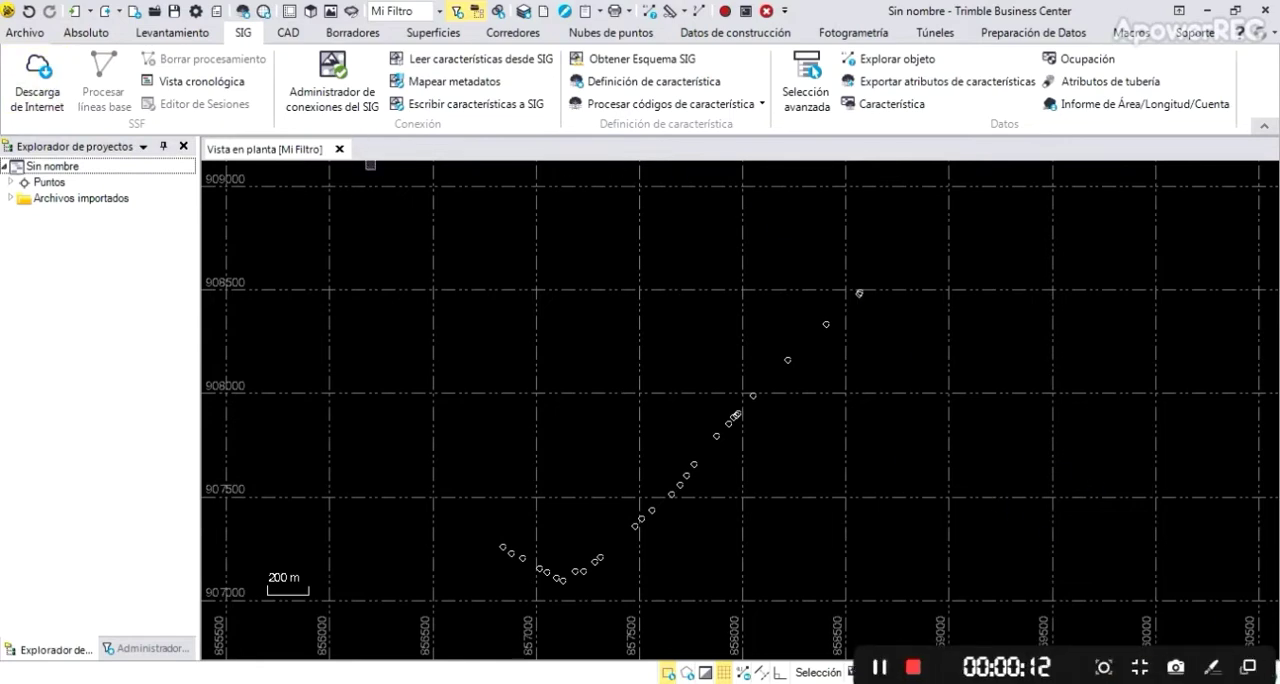
Open the provider configuration for Internet downloads
left_click(37, 88)
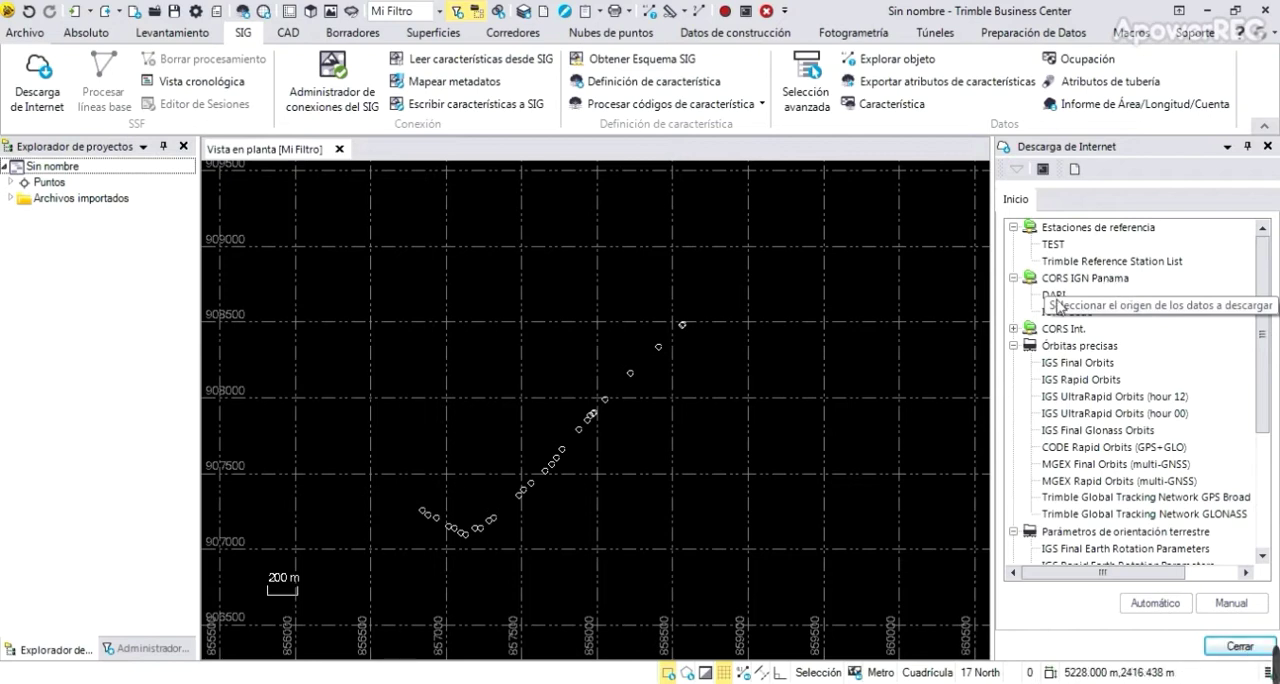
left_click_drag(1266, 332, 1257, 289)
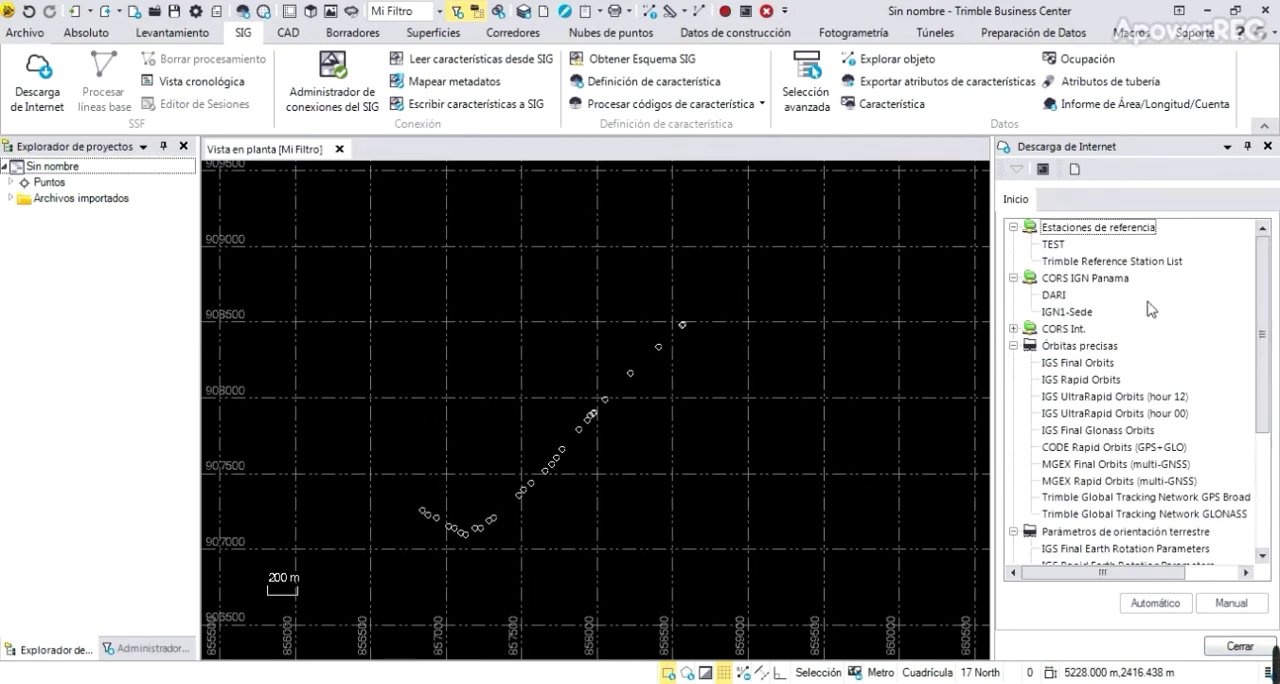
left_click(1075, 170)
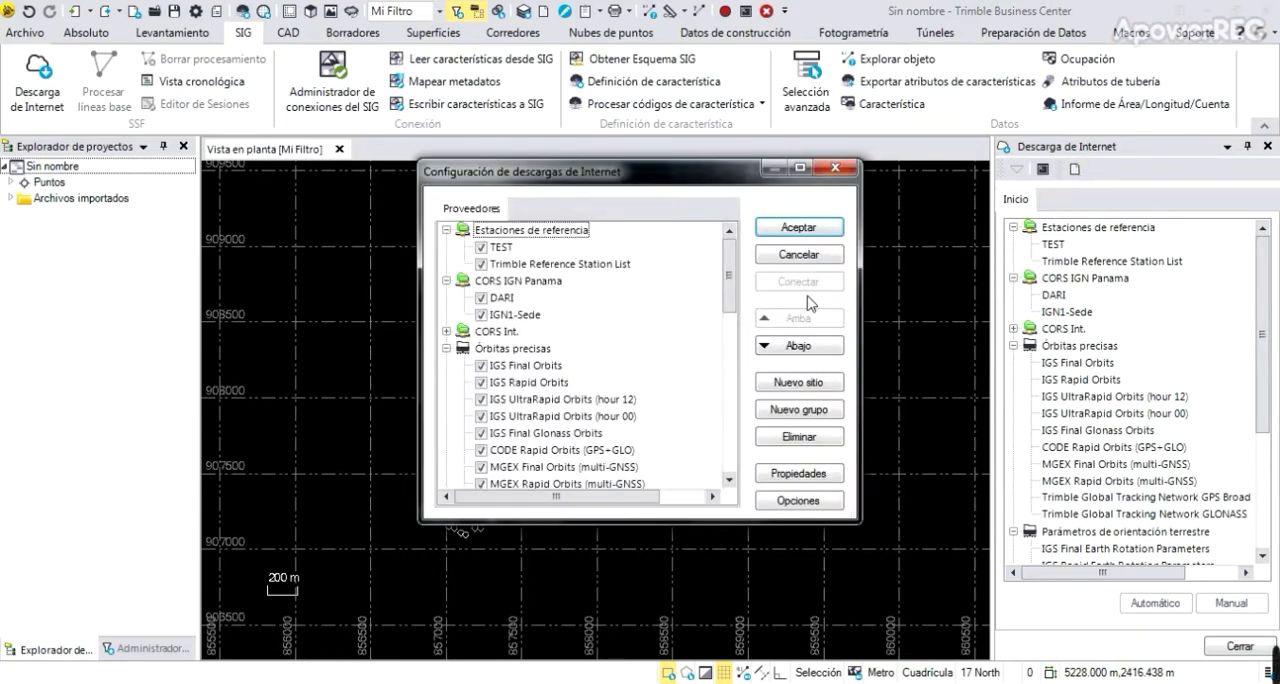
Create a provider group named CORSIGNTG Automatico with the type Descargar estación de referencia
left_click(828, 410)
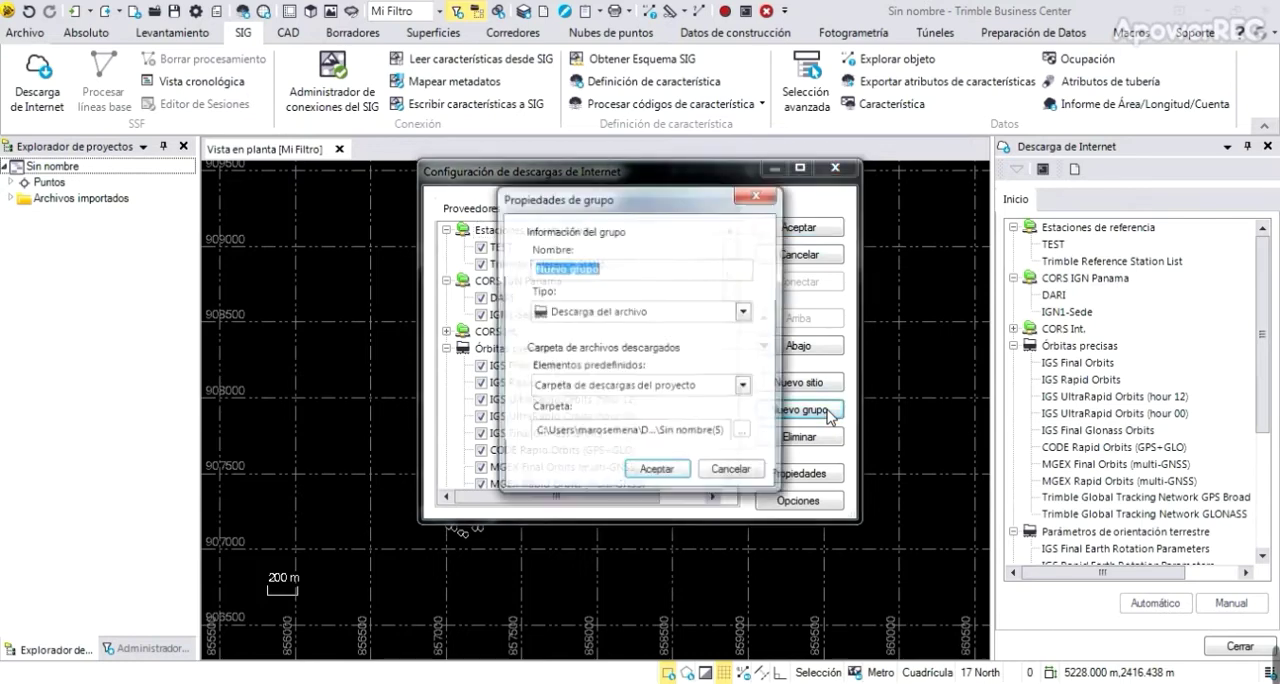
left_click(745, 312)
left_click(724, 332)
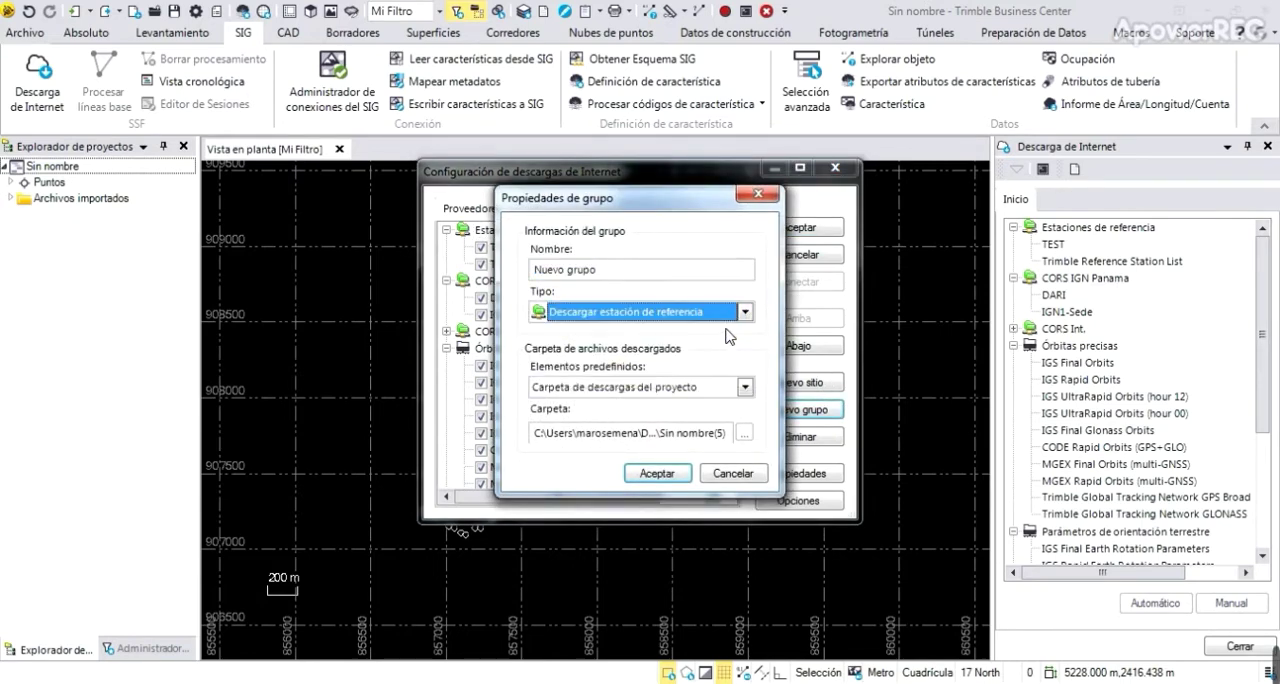
left_click(651, 272)
left_click_drag(651, 272, 516, 266)
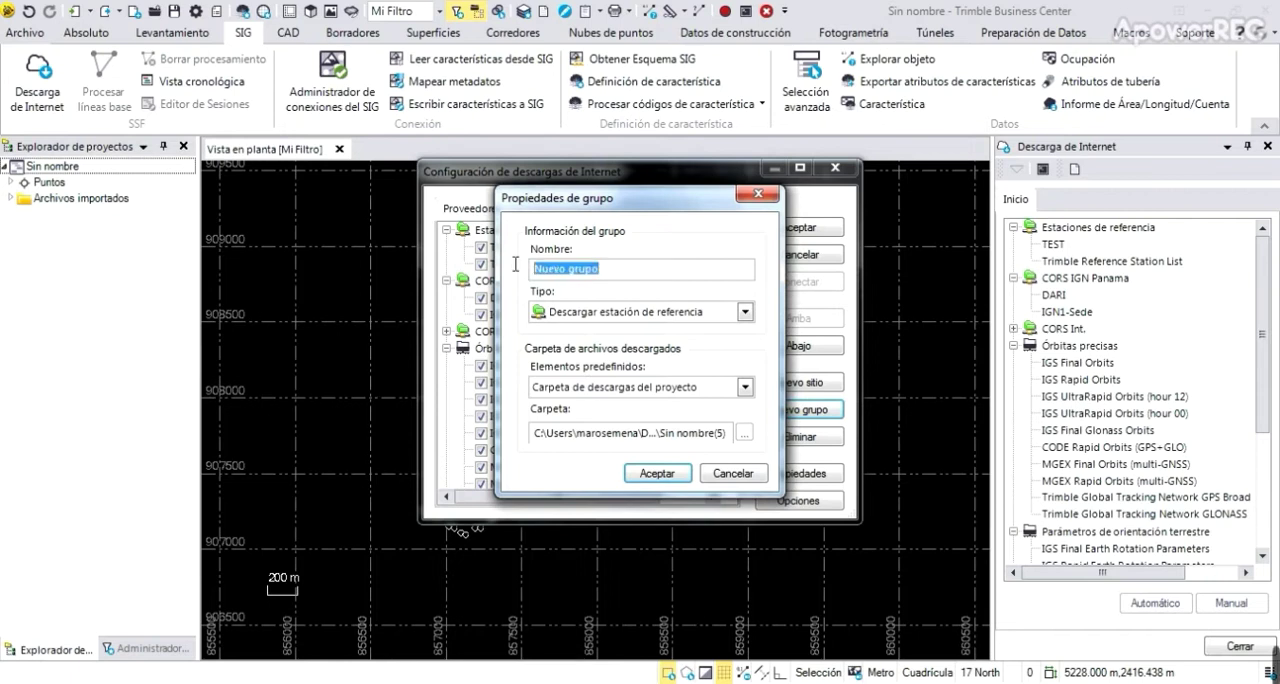
key("BackSpace")
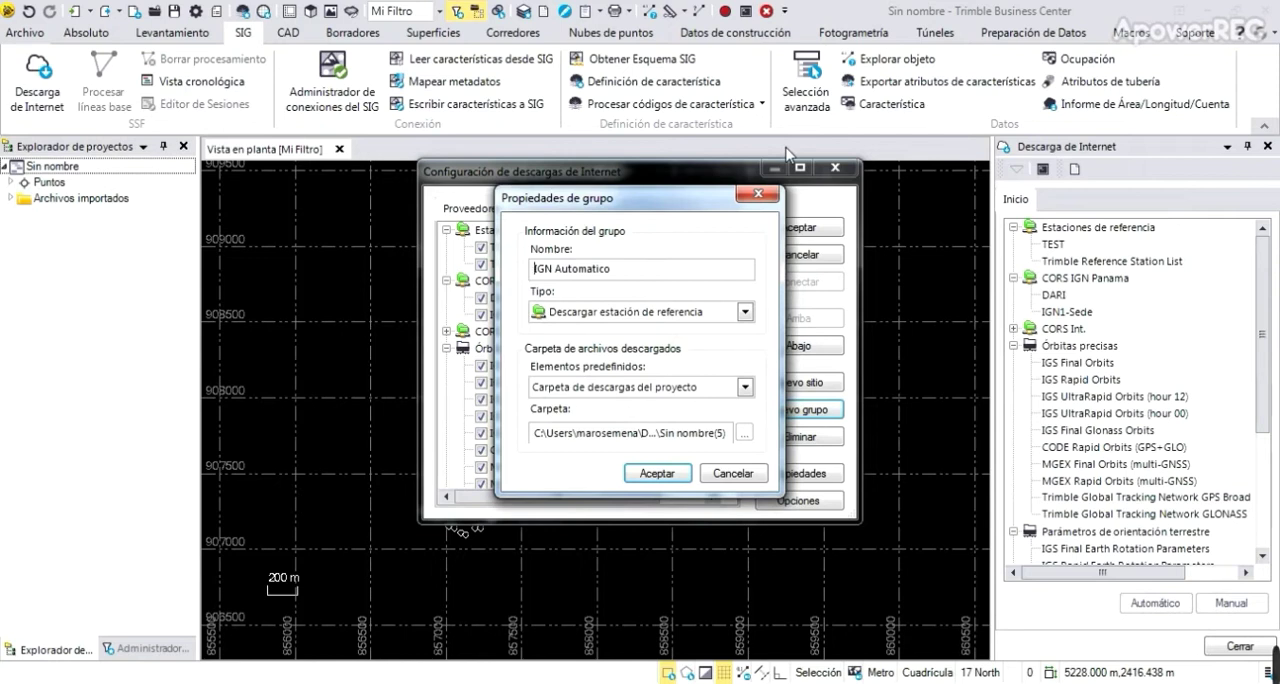
type("CORSIGN")
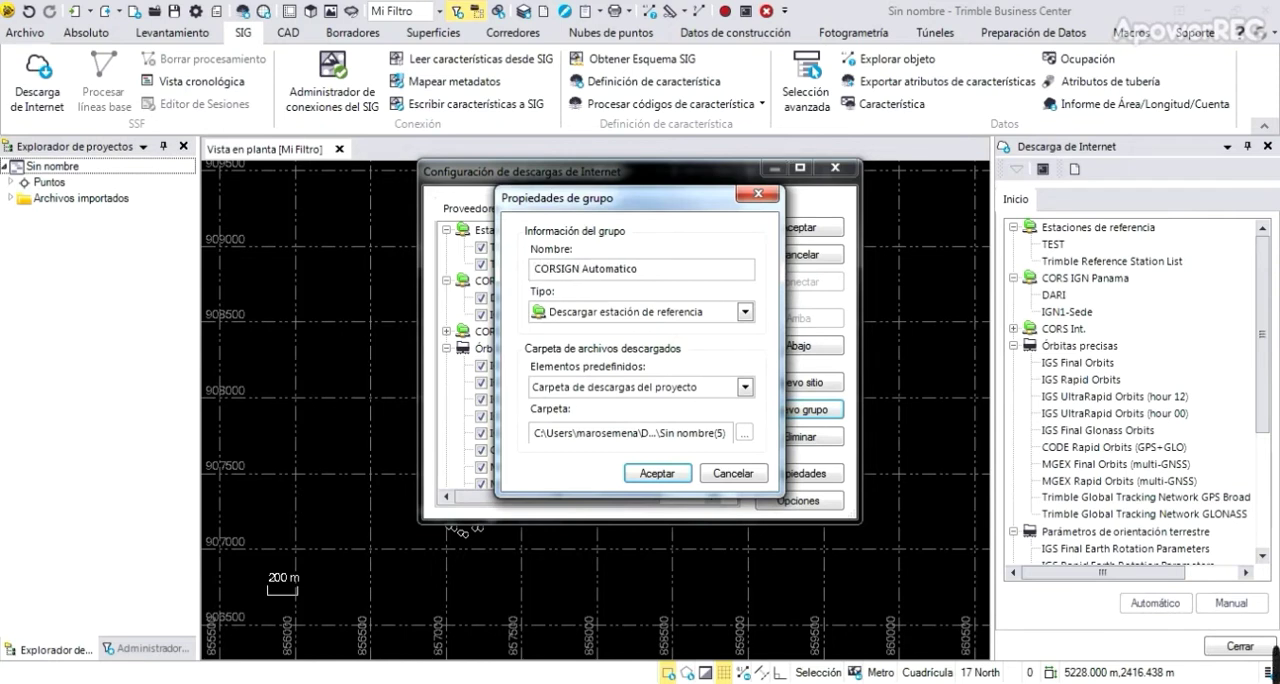
type("TG")
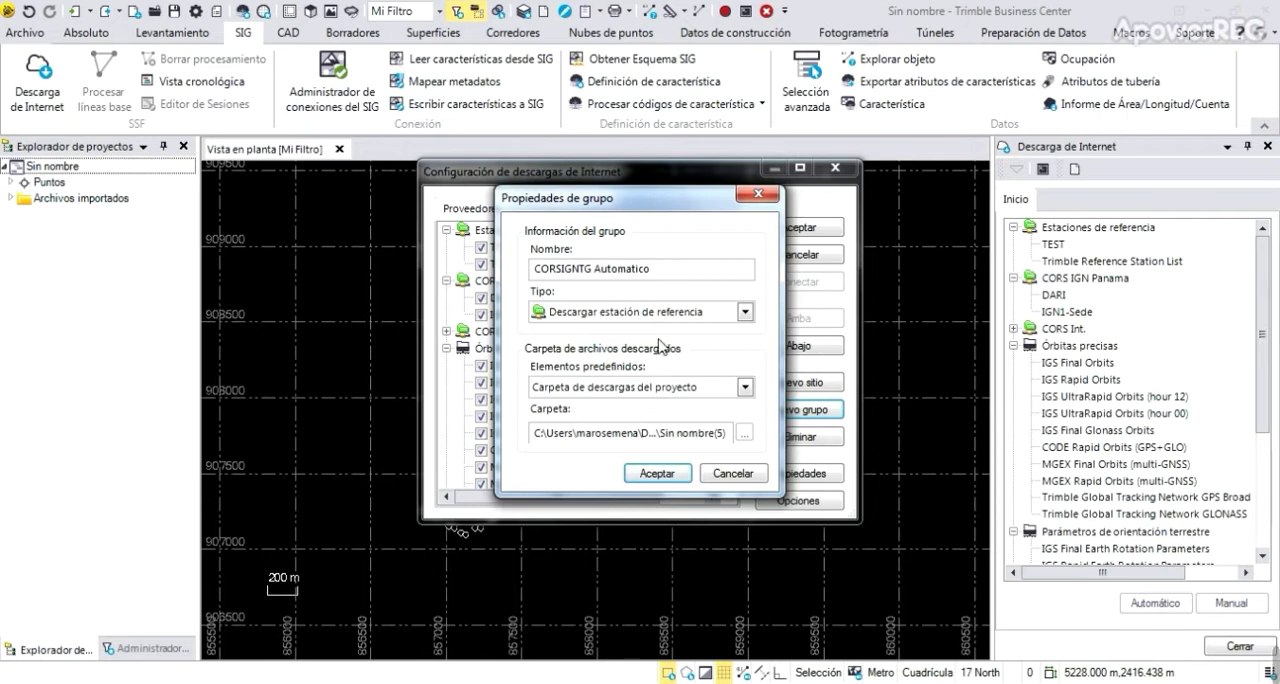
left_click(684, 485)
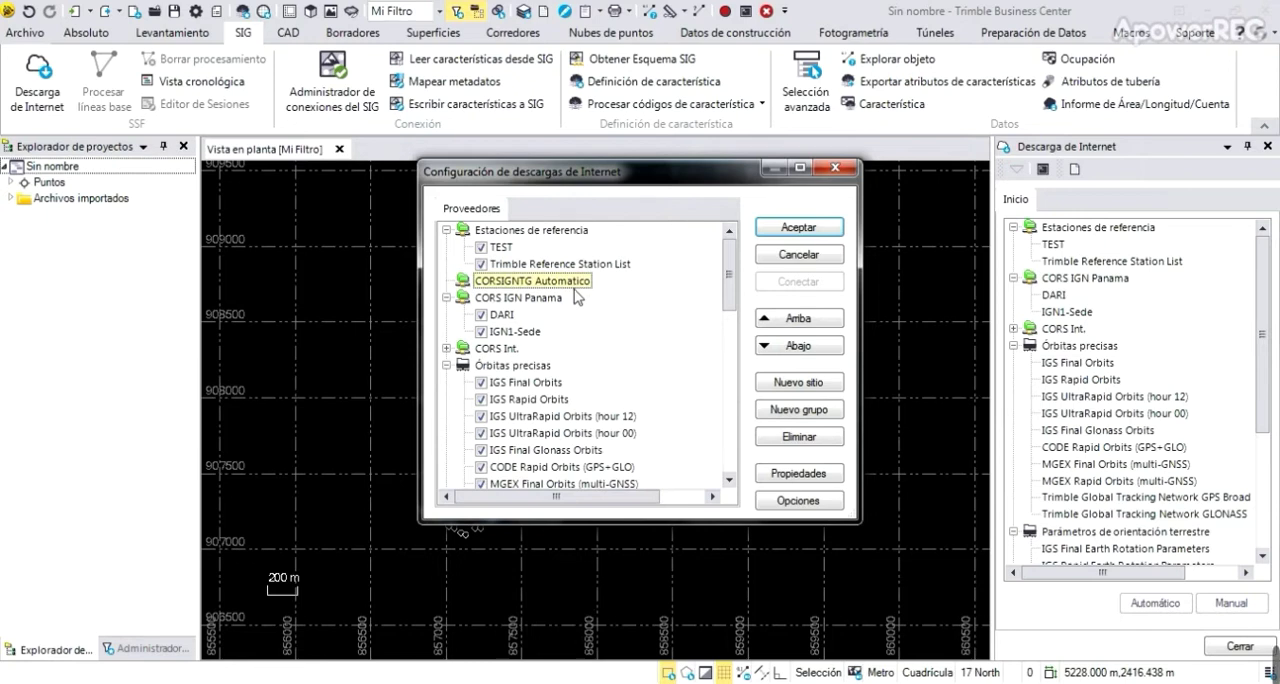
Add a site with manually entered details to the CORSIGNTG Automatico group and set its security to Acceso restringido
left_click(815, 388)
left_click(590, 311)
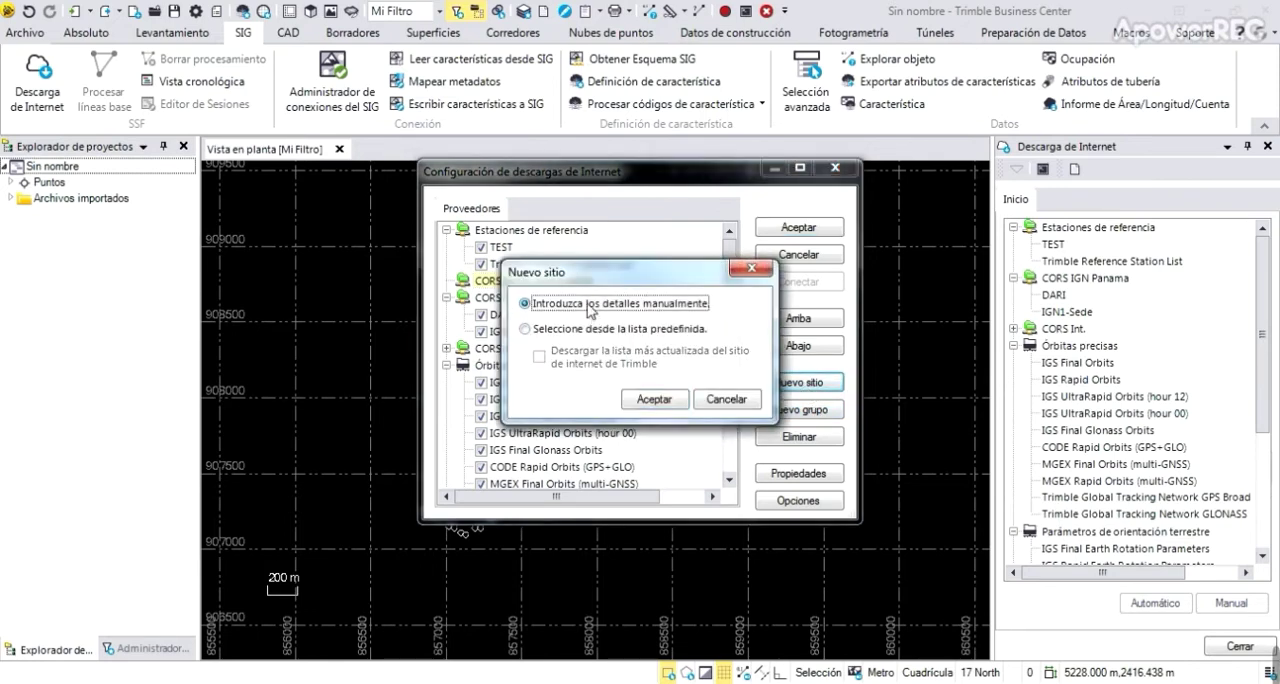
left_click(655, 401)
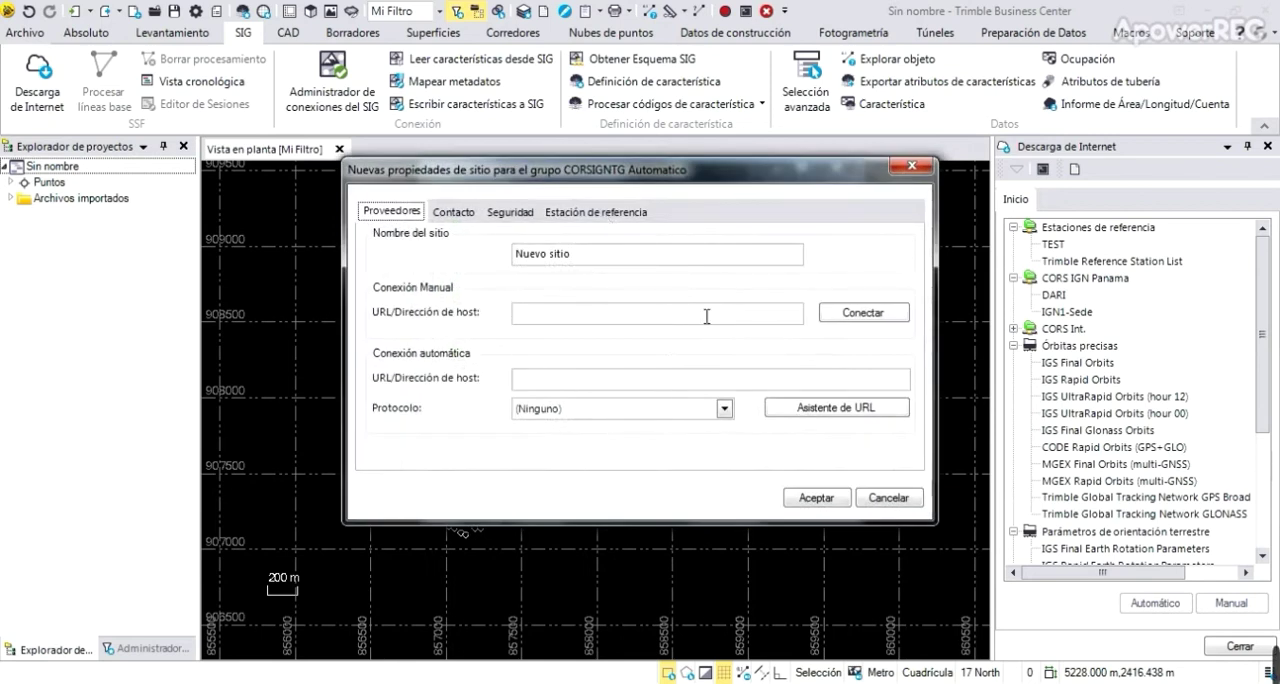
left_click(494, 212)
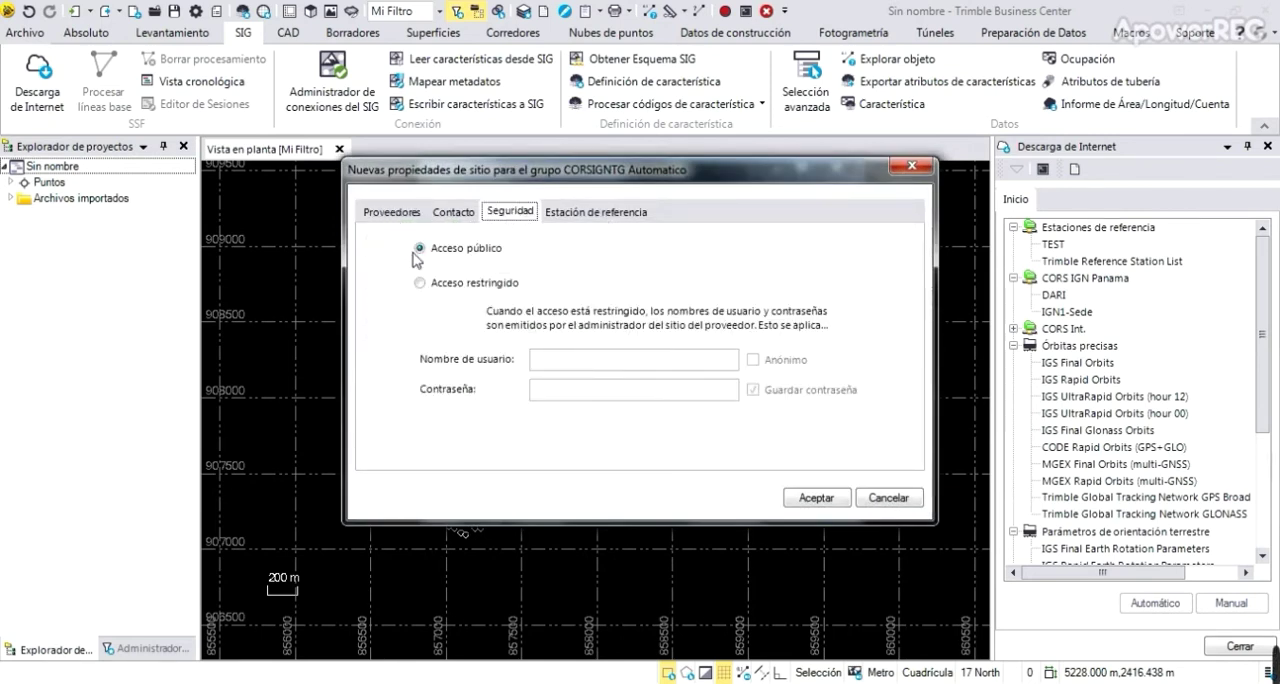
left_click(419, 284)
left_click(393, 213)
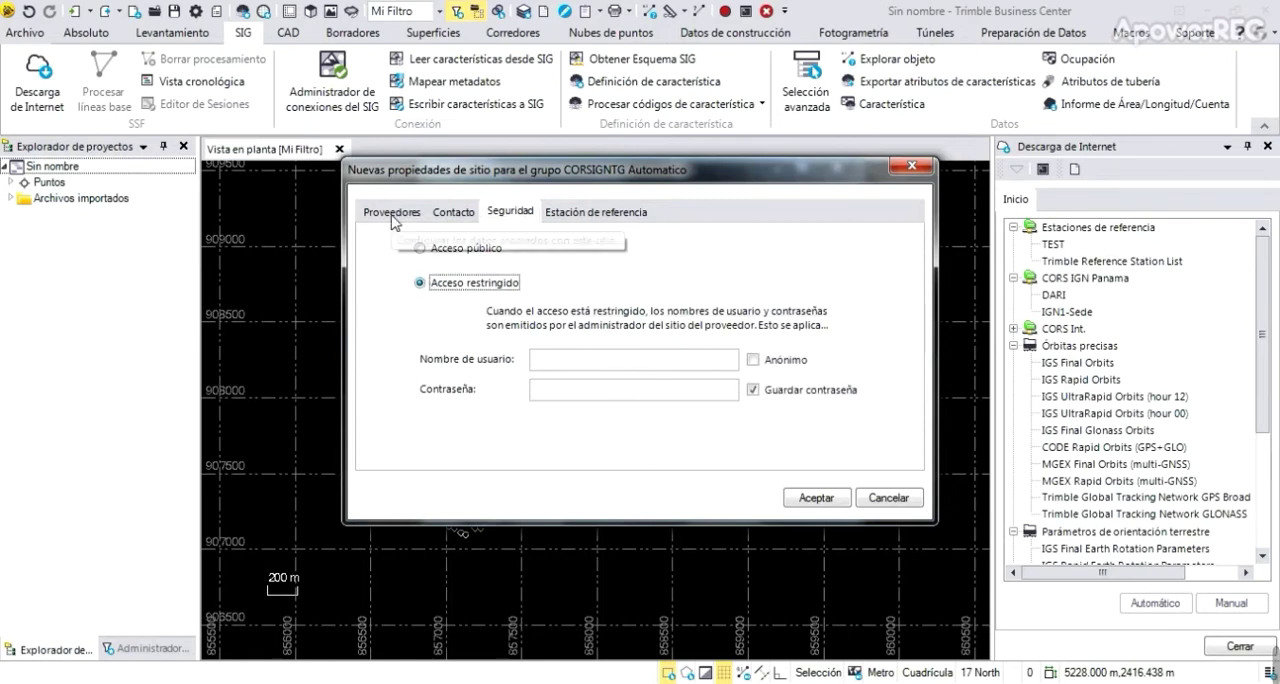
mouse_move(1267, 665)
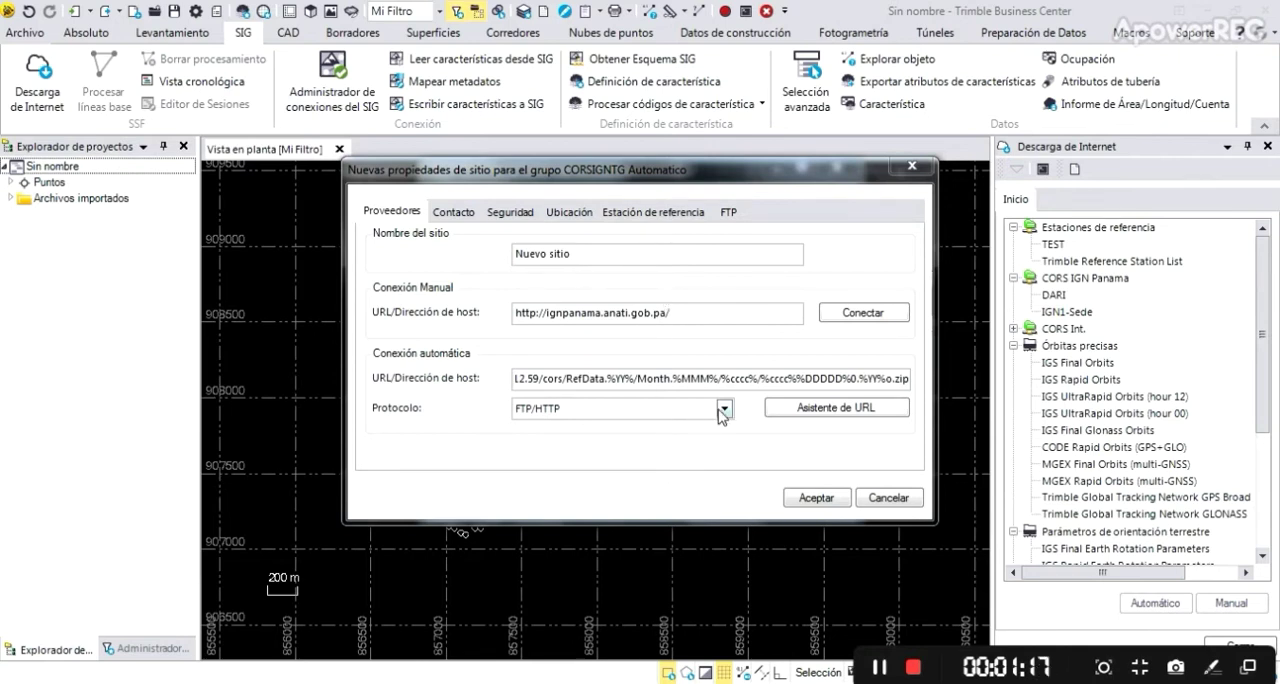
left_click_drag(625, 254, 510, 254)
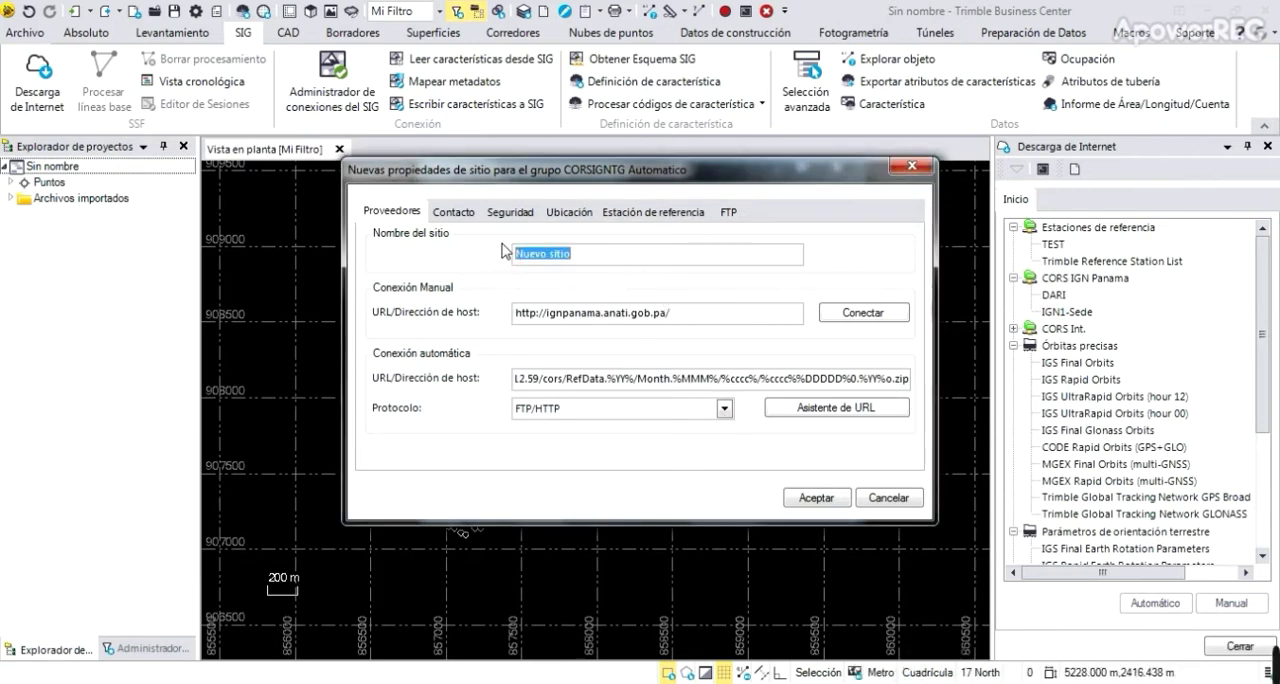
type("CORS IGN")
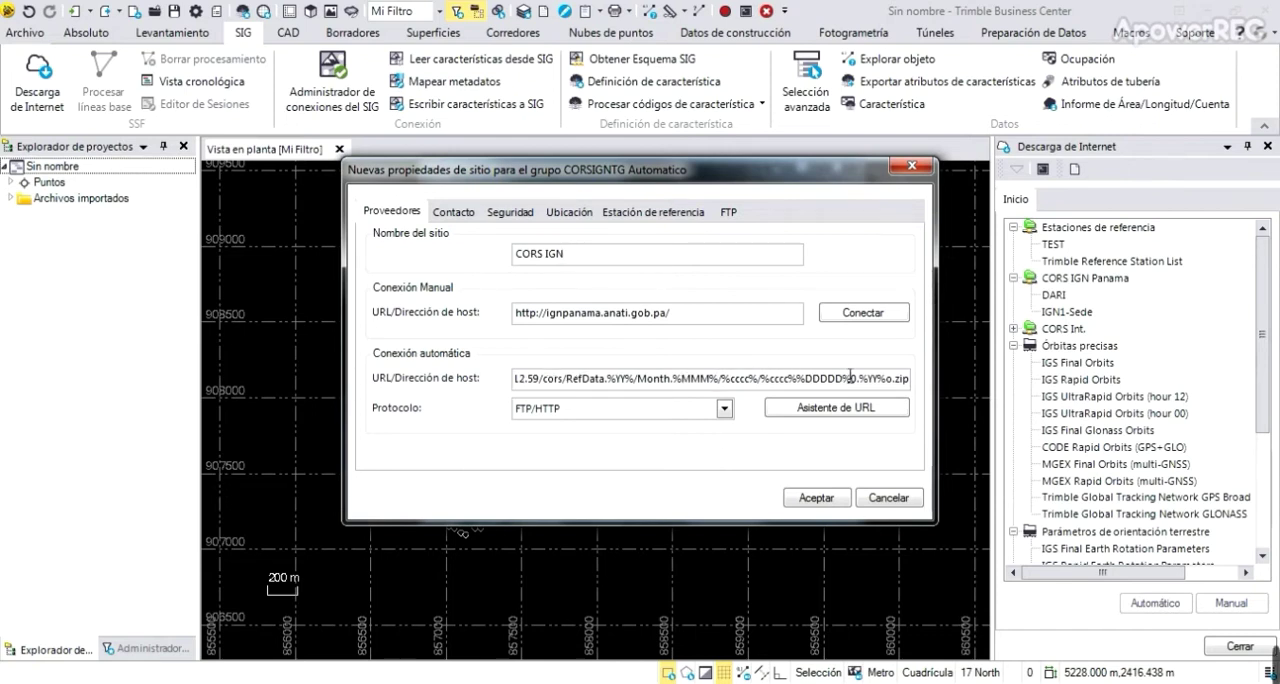
Enter the user name and account password for the site's restricted access, keeping the password saved
left_click(505, 213)
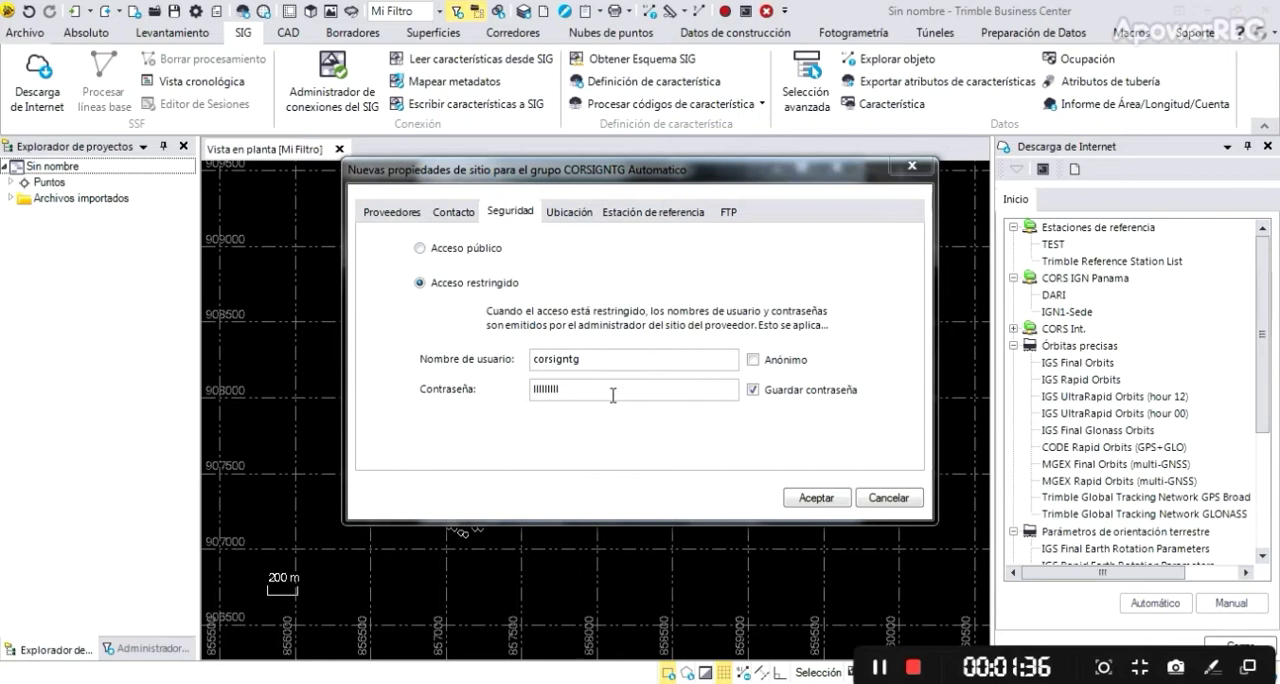
left_click(580, 213)
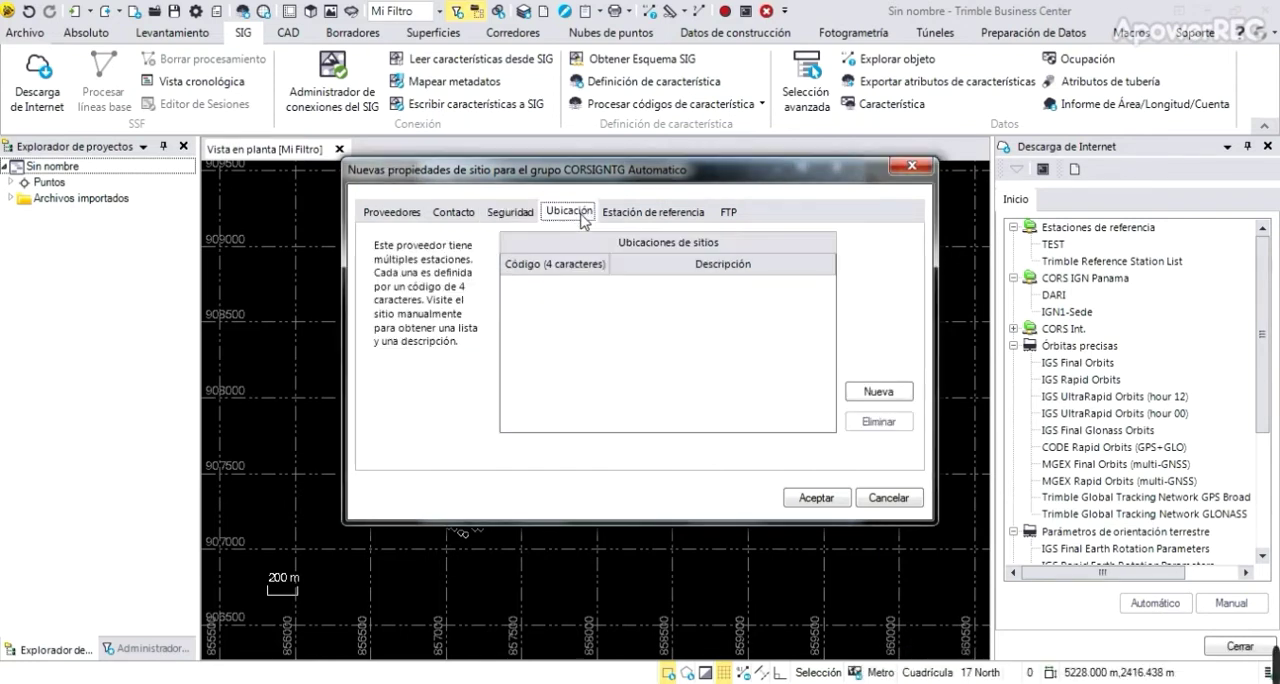
left_click(416, 211)
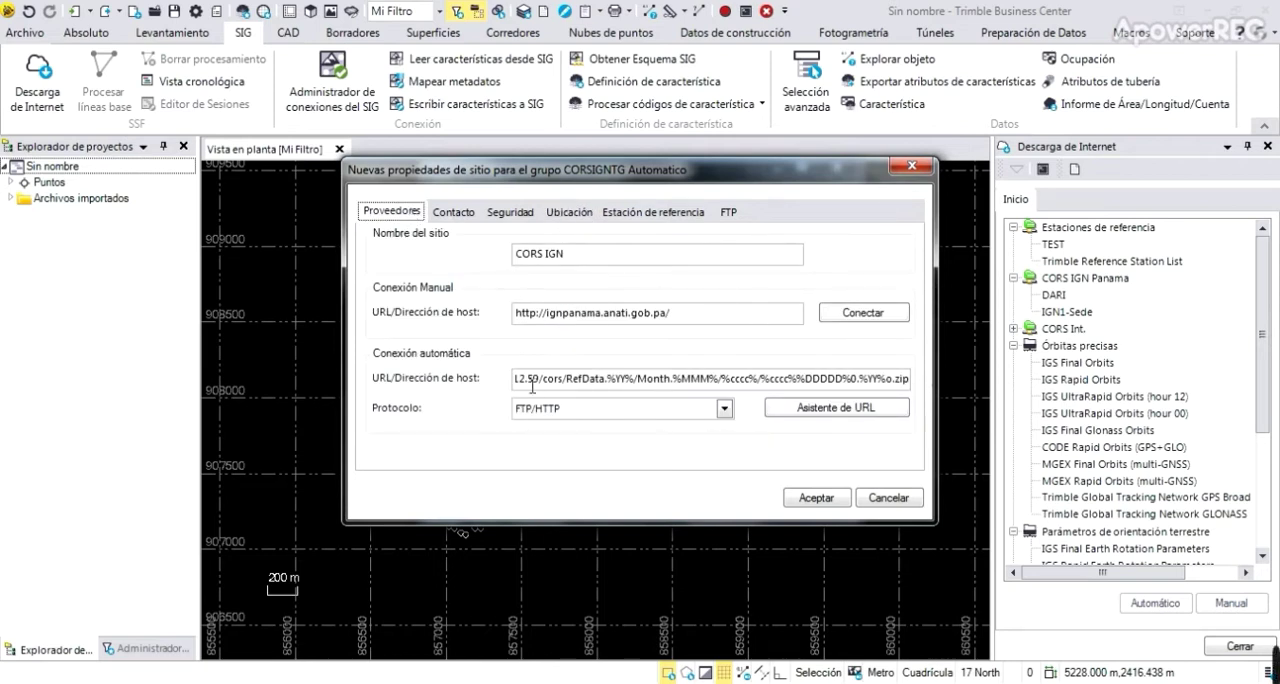
Add a site location with the code IGN1
left_click(581, 211)
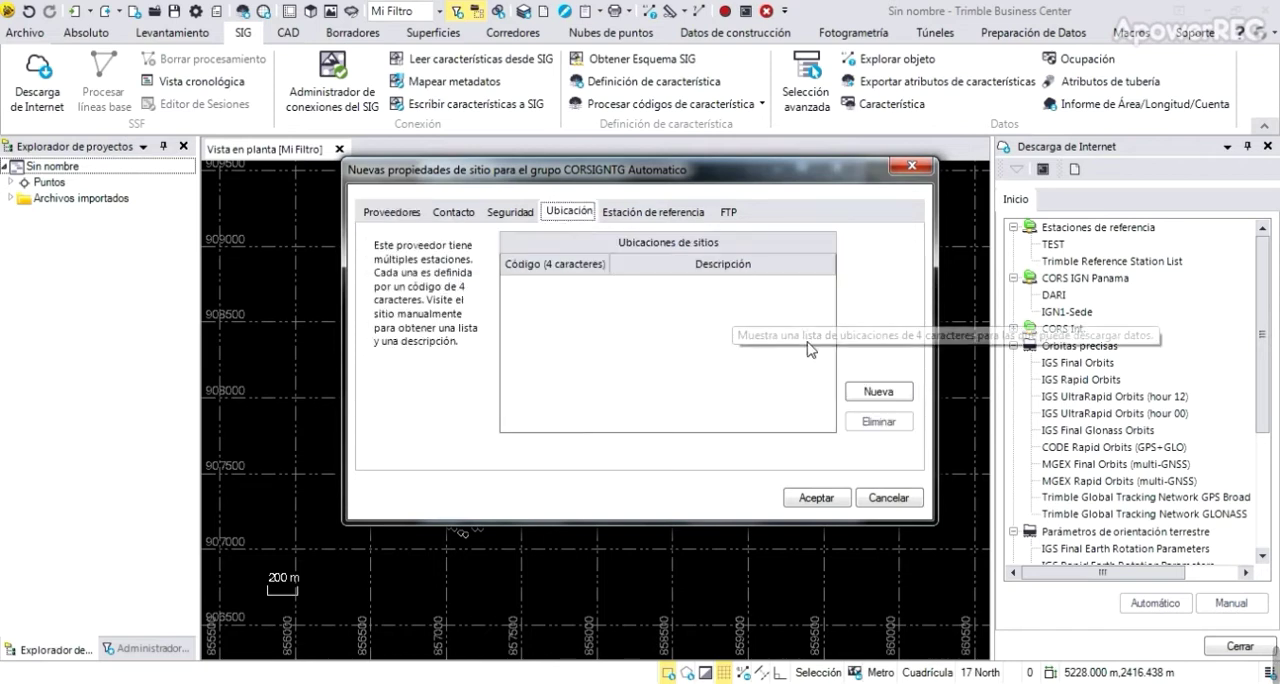
left_click(878, 391)
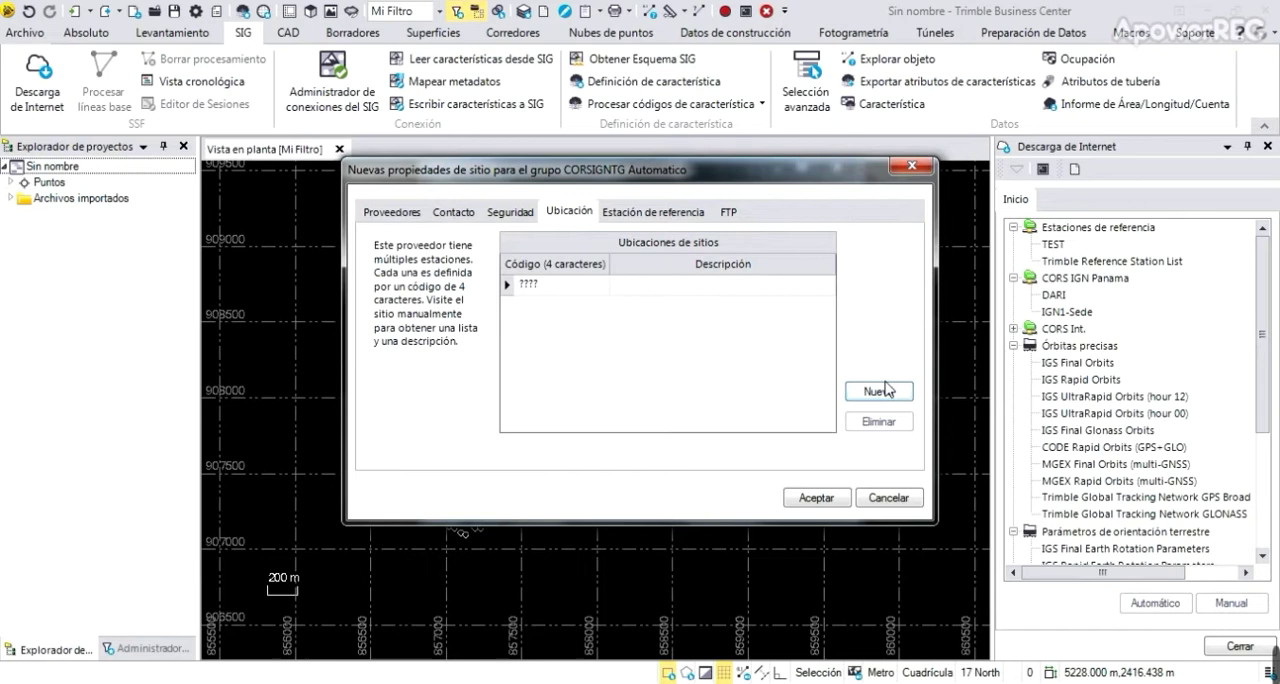
left_click(558, 281)
left_click_drag(558, 284, 474, 291)
type("I")
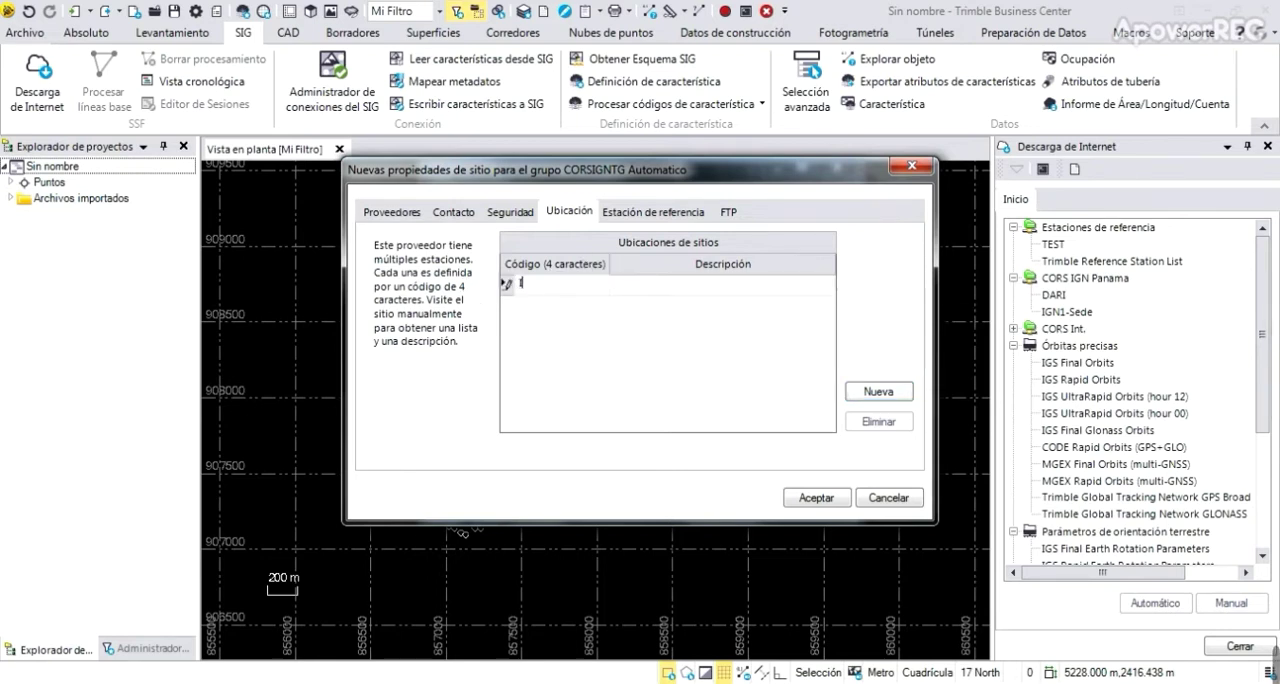
type("GN1")
Add two more site locations with the codes DARI and PMEC
left_click(903, 394)
left_click(556, 304)
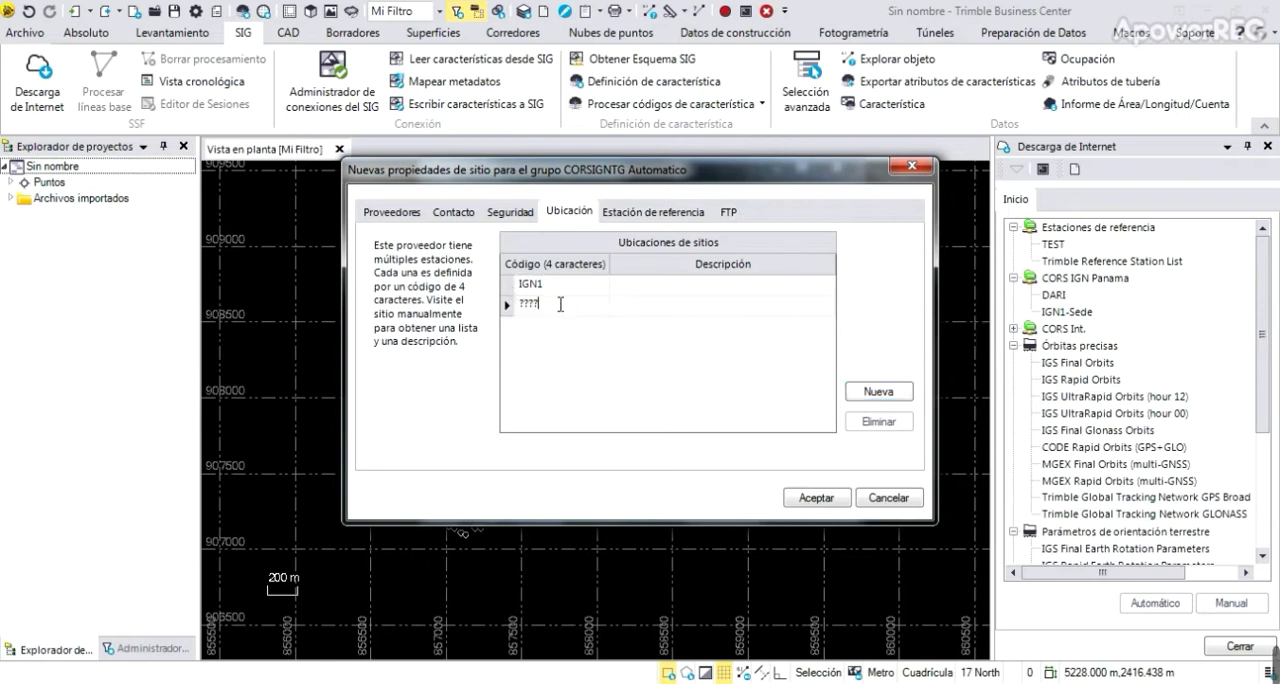
left_click_drag(538, 304, 492, 300)
type("DARI")
left_click(893, 395)
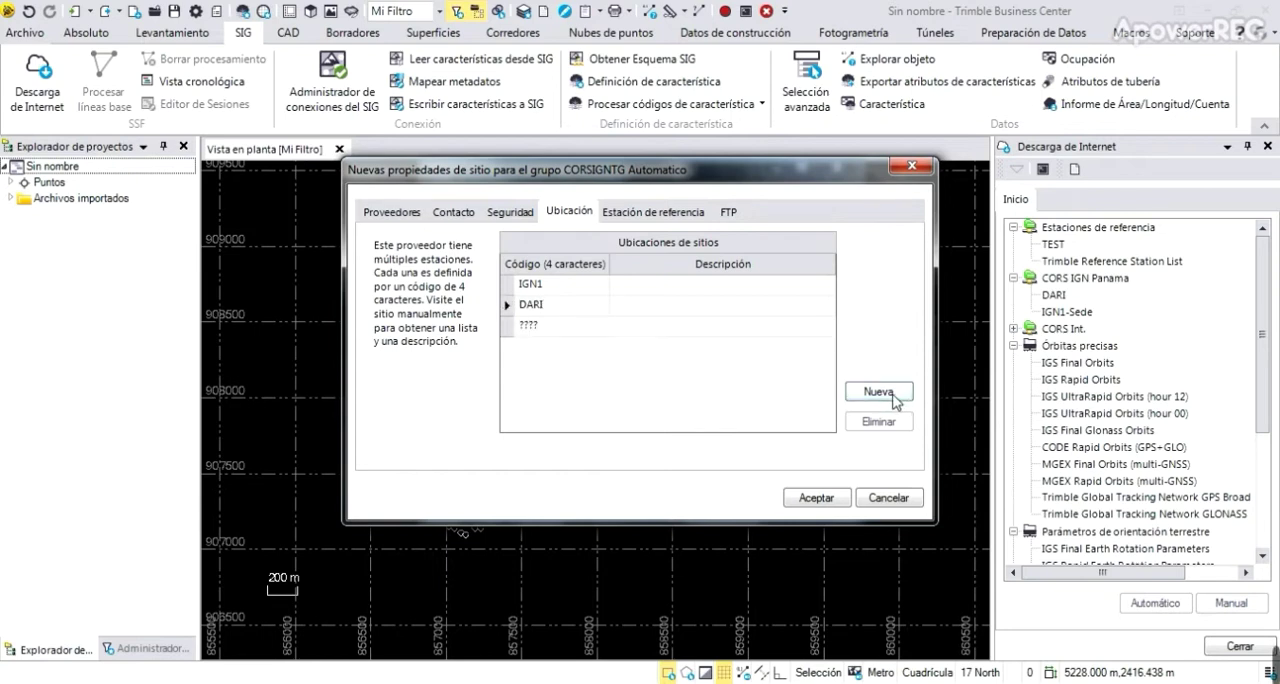
left_click(580, 330)
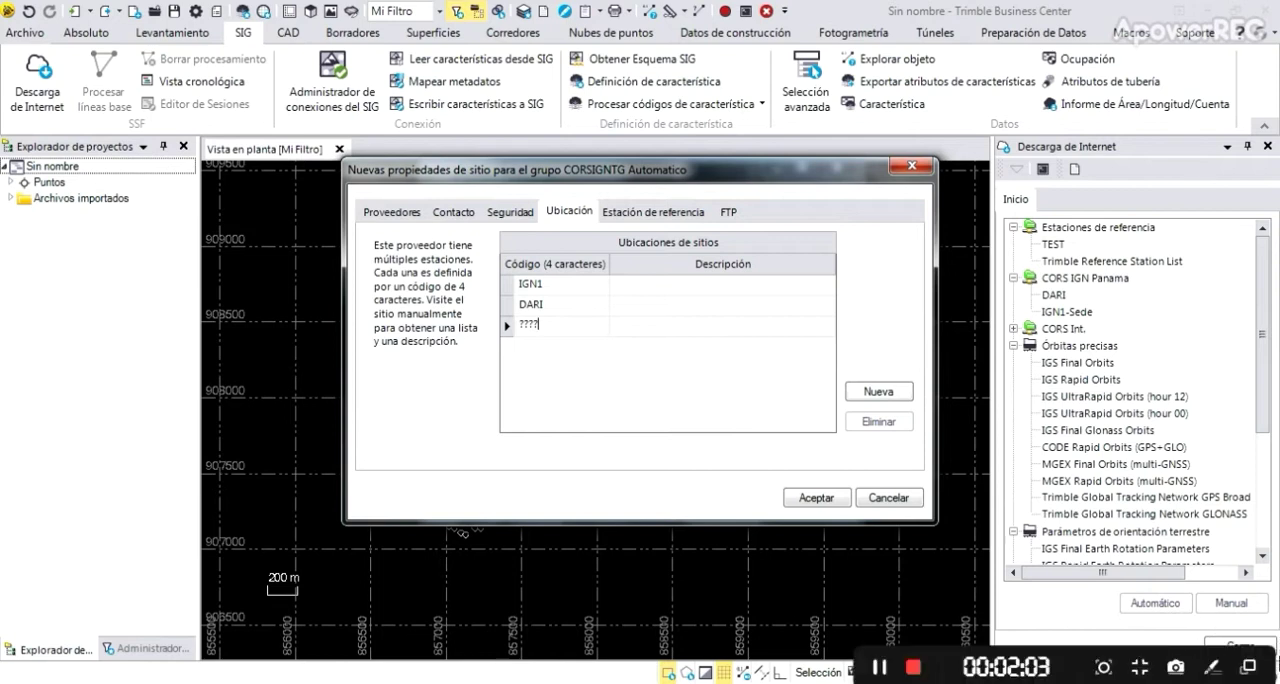
type("PMEC")
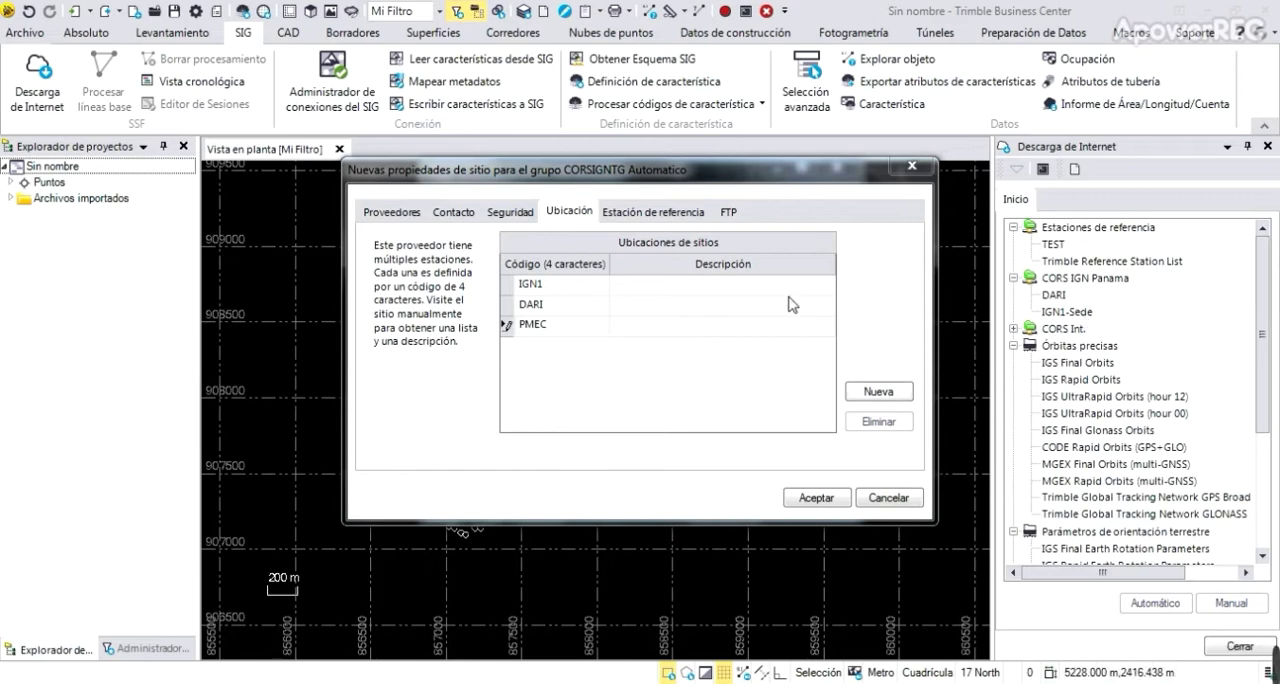
Describe location IGN1 as SEDE and location DARI as Santa Fe Darien
left_click(695, 286)
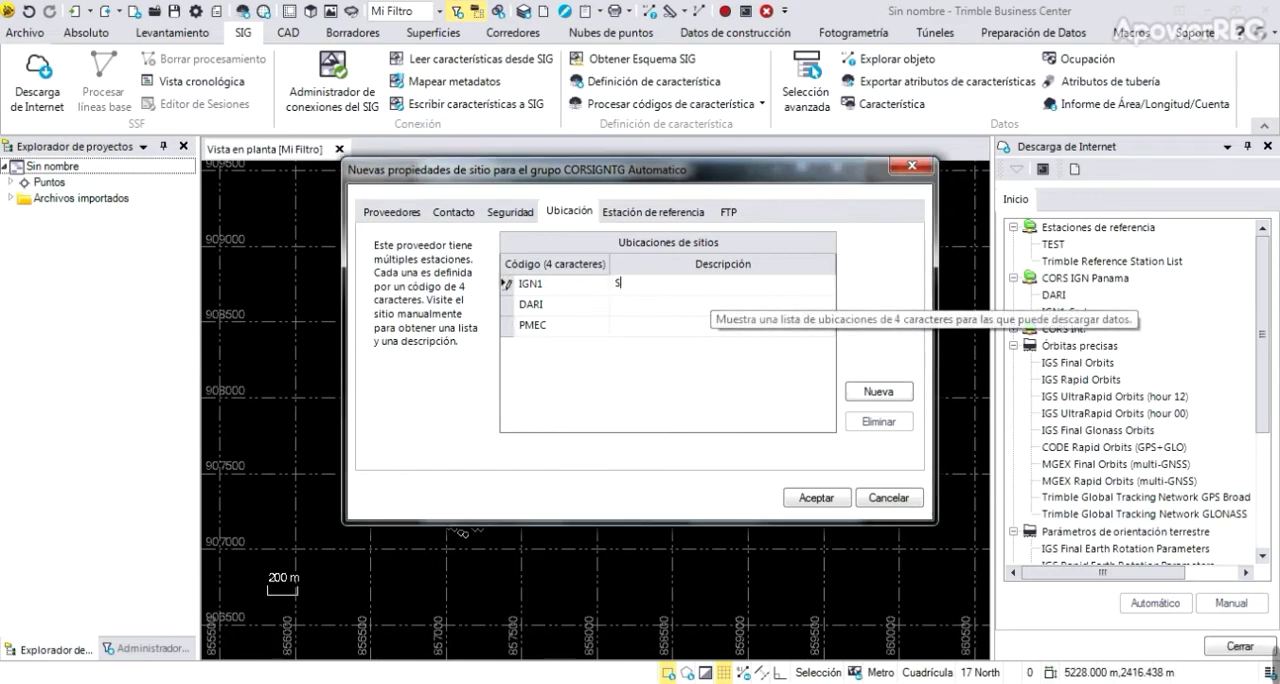
type("SEDE")
left_click(700, 306)
type("Me")
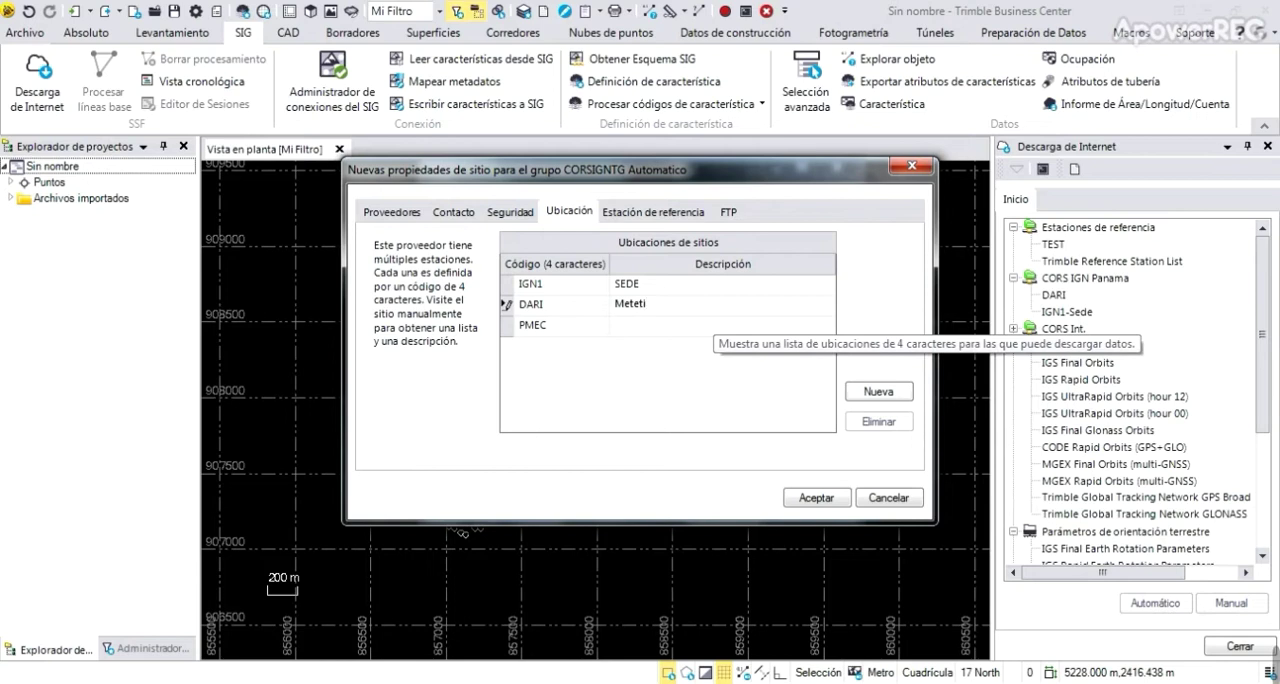
type("teti")
key("BackSpace")
type("Sa")
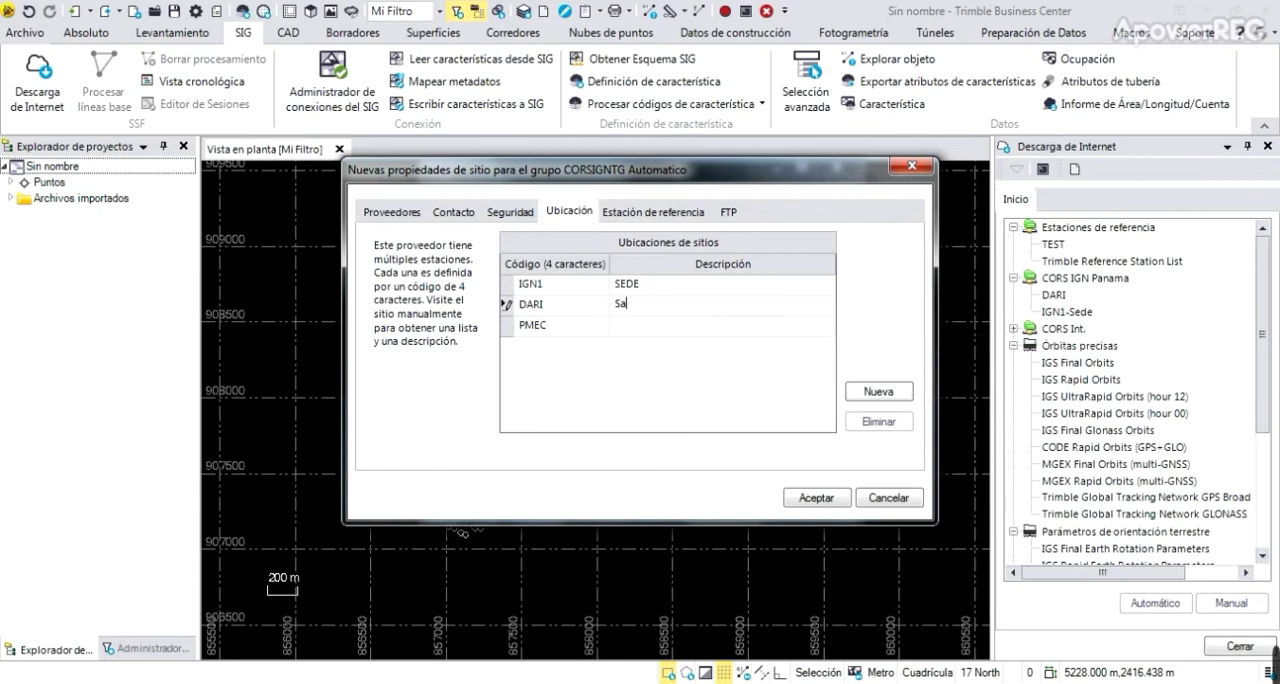
type("nta Fe Darien")
Describe location PMEC as Penonome-UTP
left_click(727, 328)
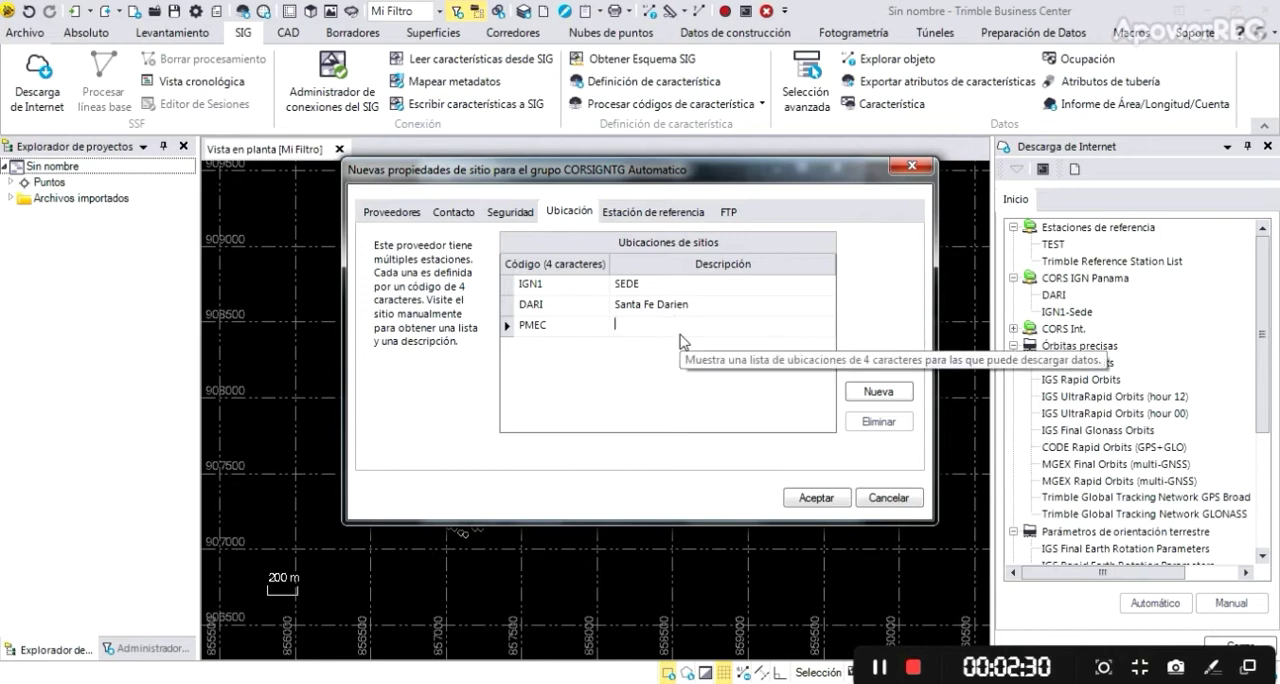
type("Penono")
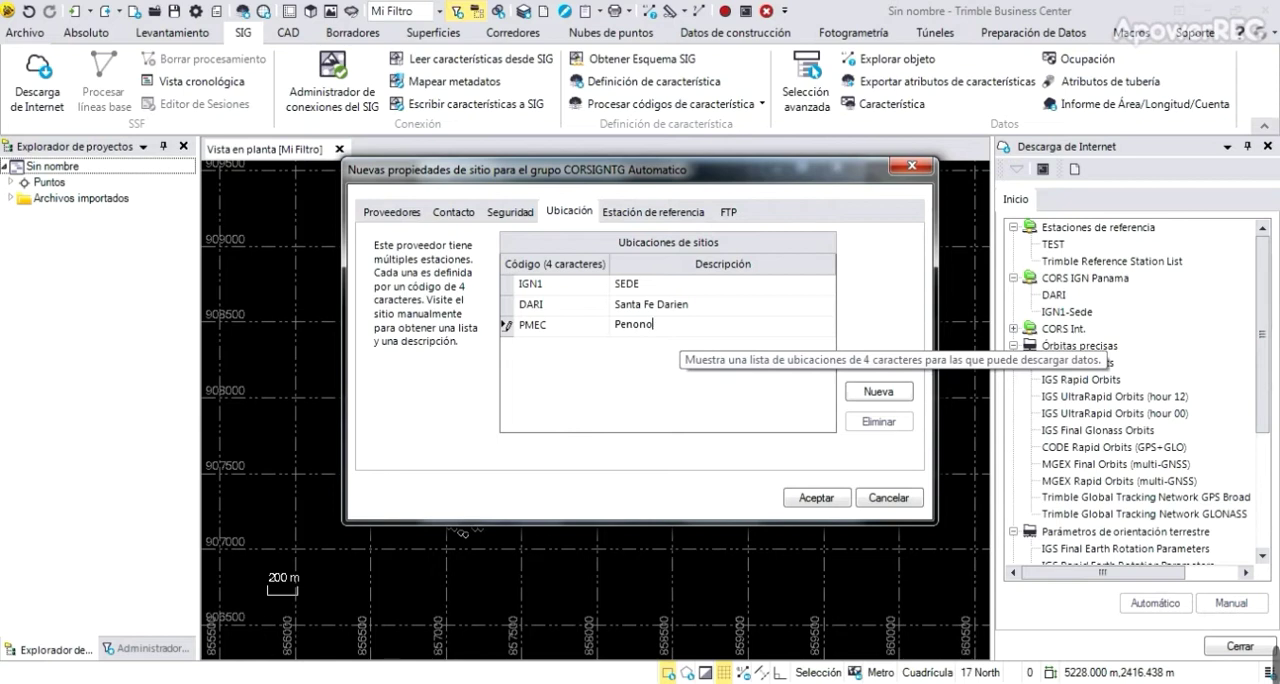
type("me-UTP")
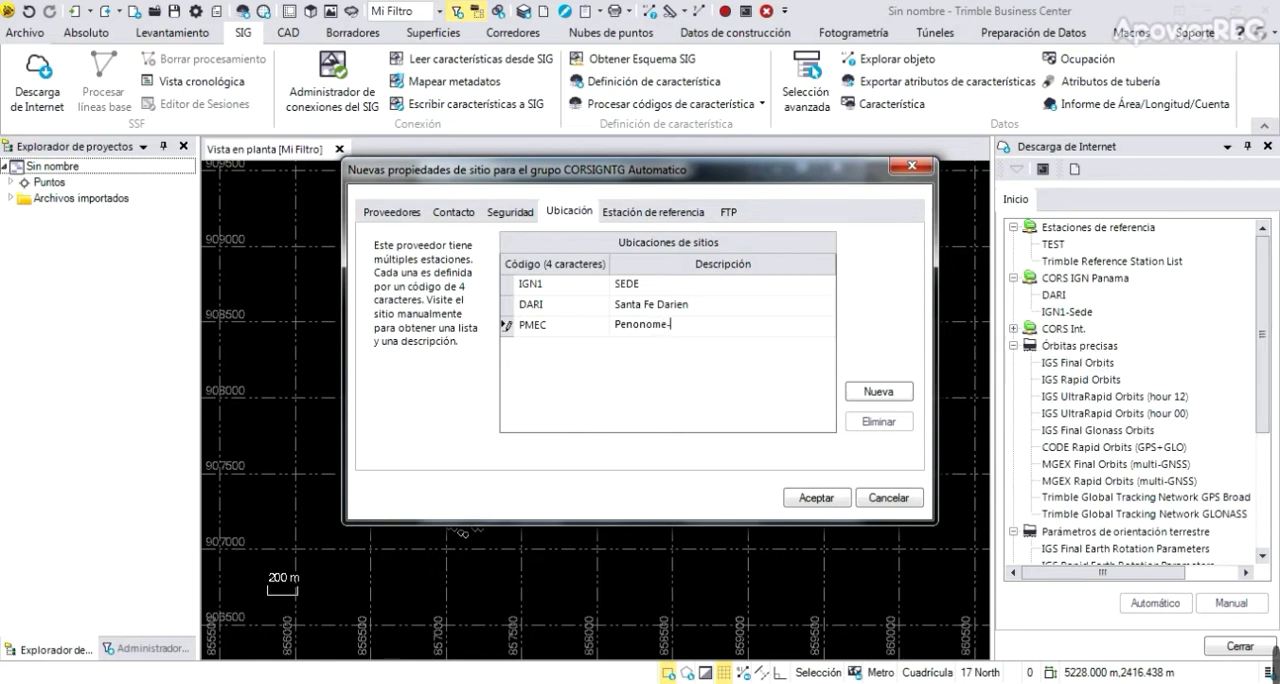
Change the DARI description to Santa Fe-Darien and the IGN1 description to SEDE-Panama
left_click(646, 304)
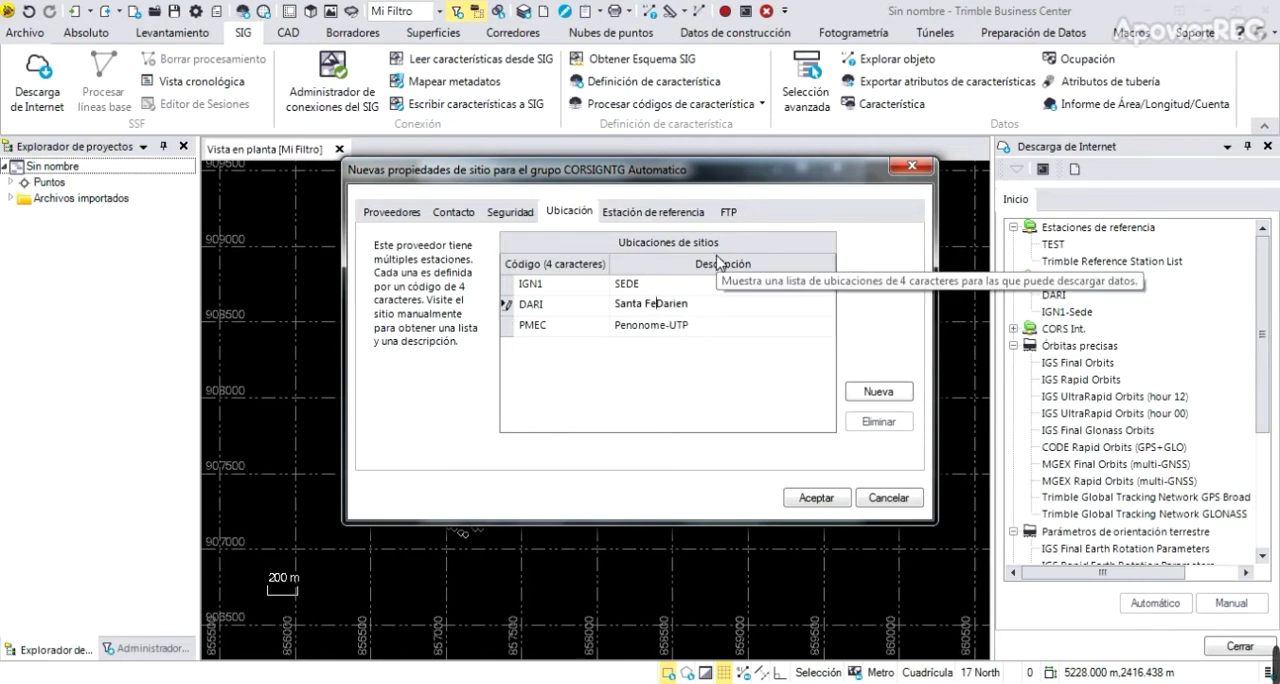
type("-")
left_click(667, 284)
type("-")
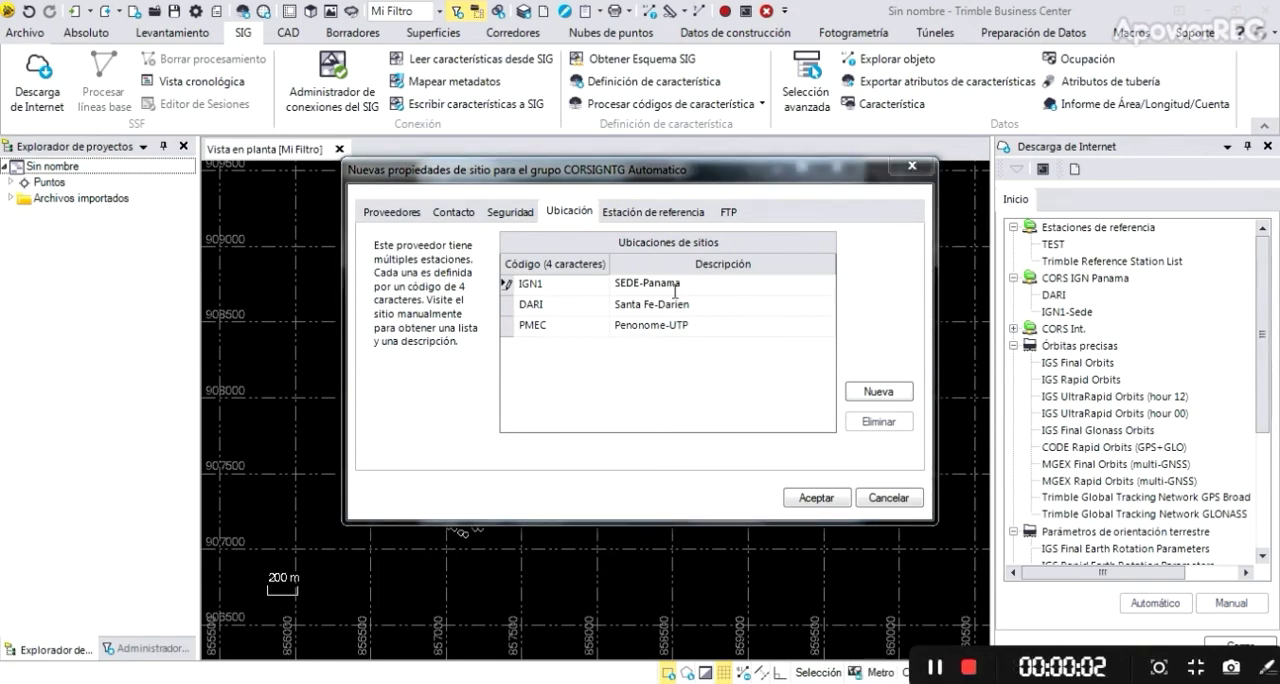
Review the new site's FTP, security, location and provider settings, and save the CORS IGN site and the download configuration
left_click(724, 212)
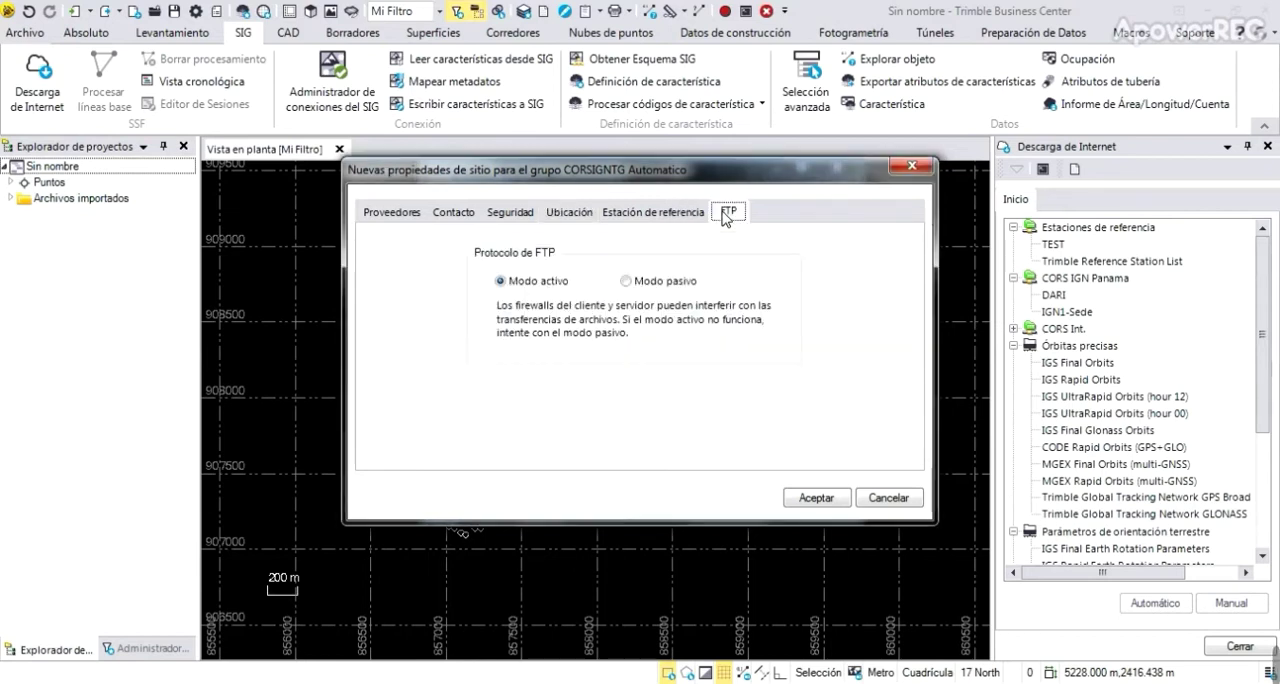
left_click(522, 214)
left_click(568, 212)
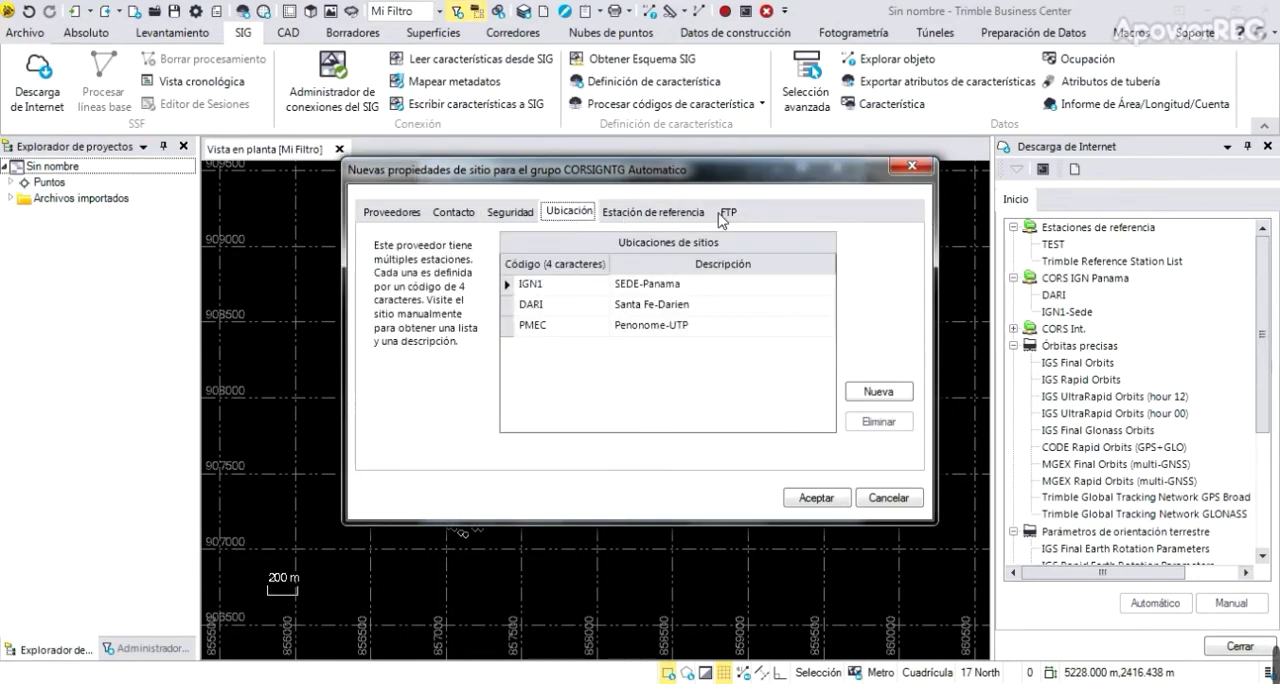
left_click(405, 214)
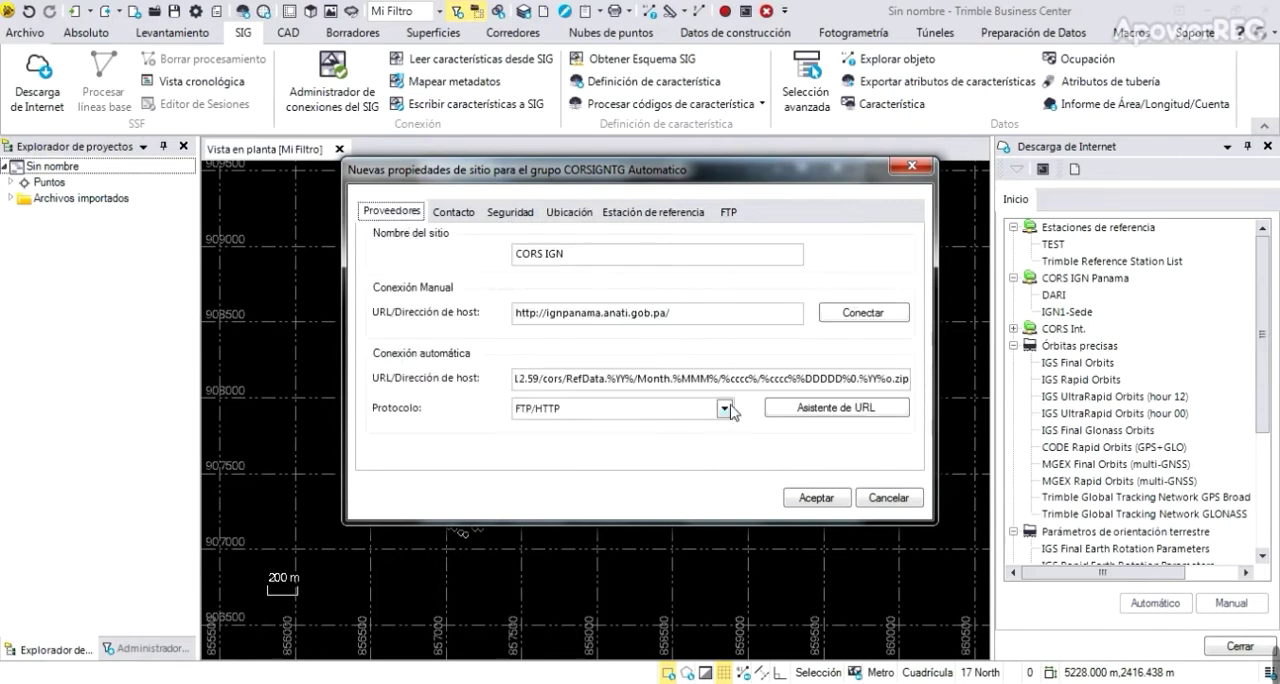
left_click(816, 498)
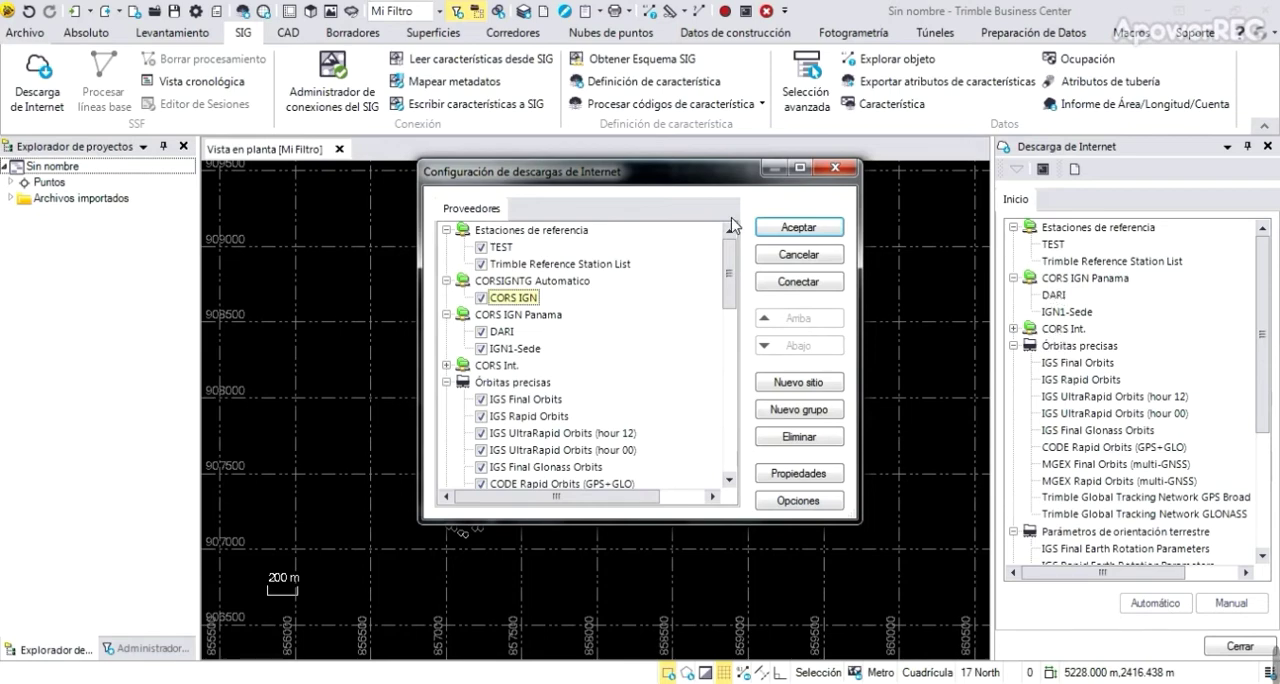
left_click(799, 228)
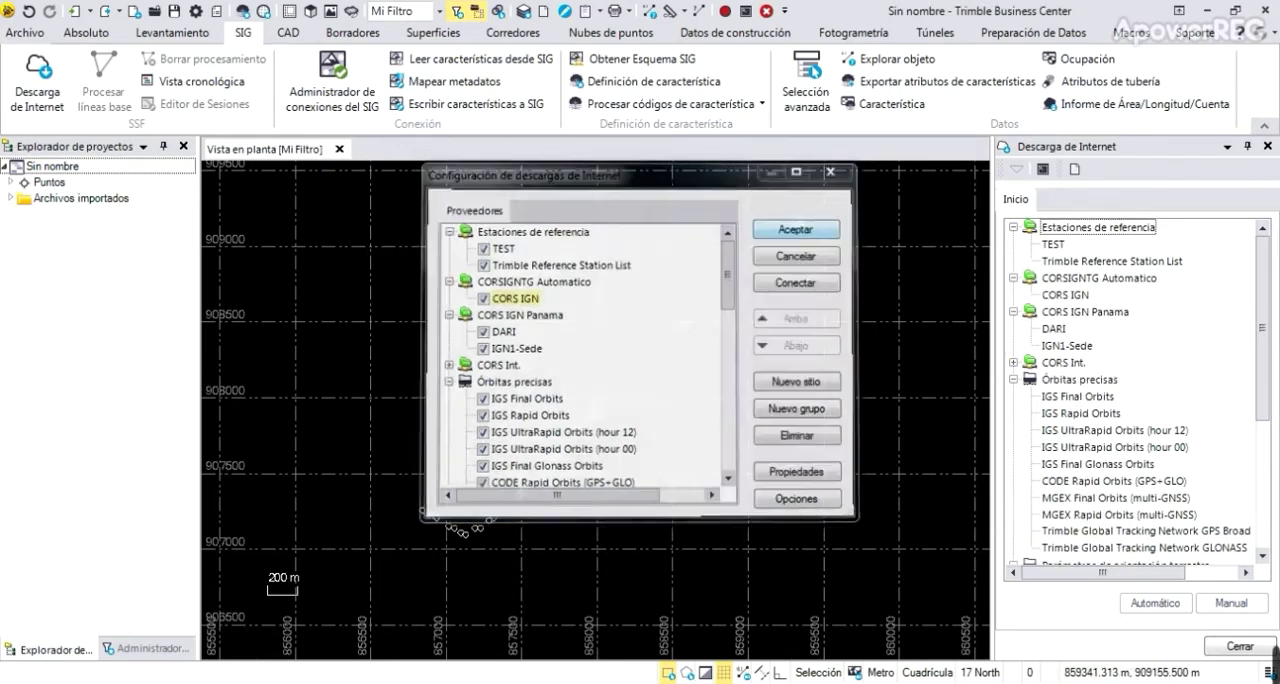
Try to automatically download the PMEC station data from CORS IGN for the project's time period
left_click(1080, 297)
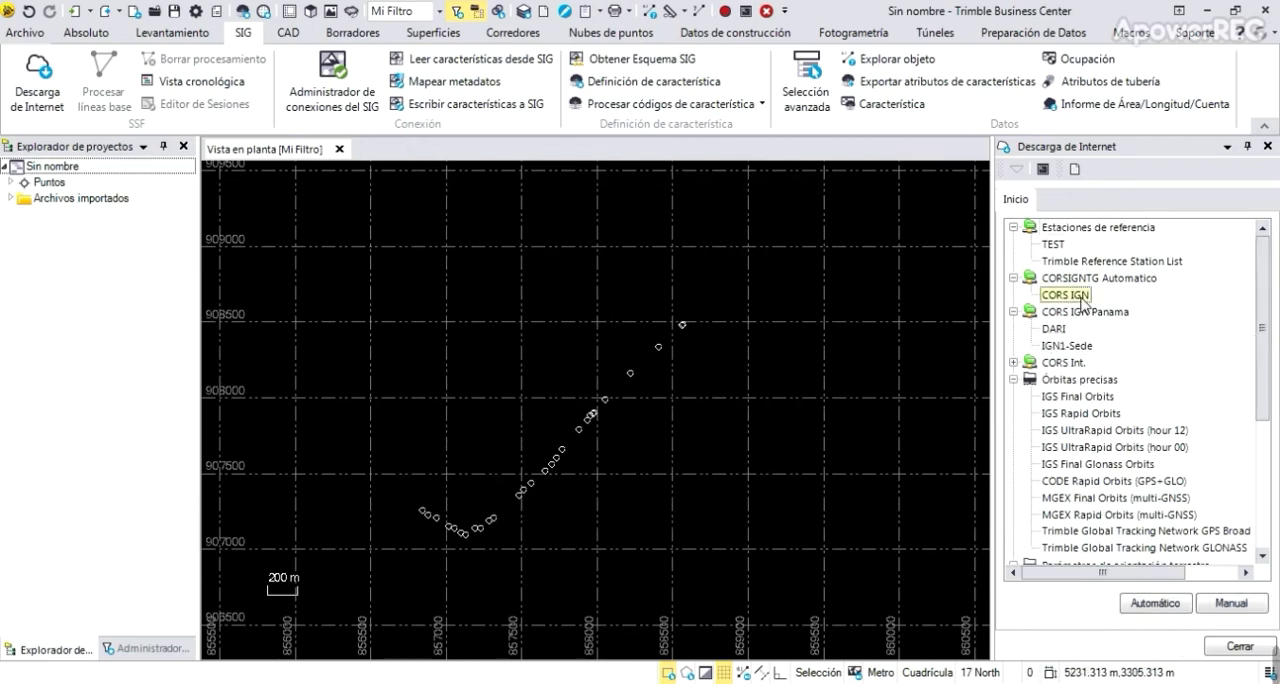
left_click(1158, 604)
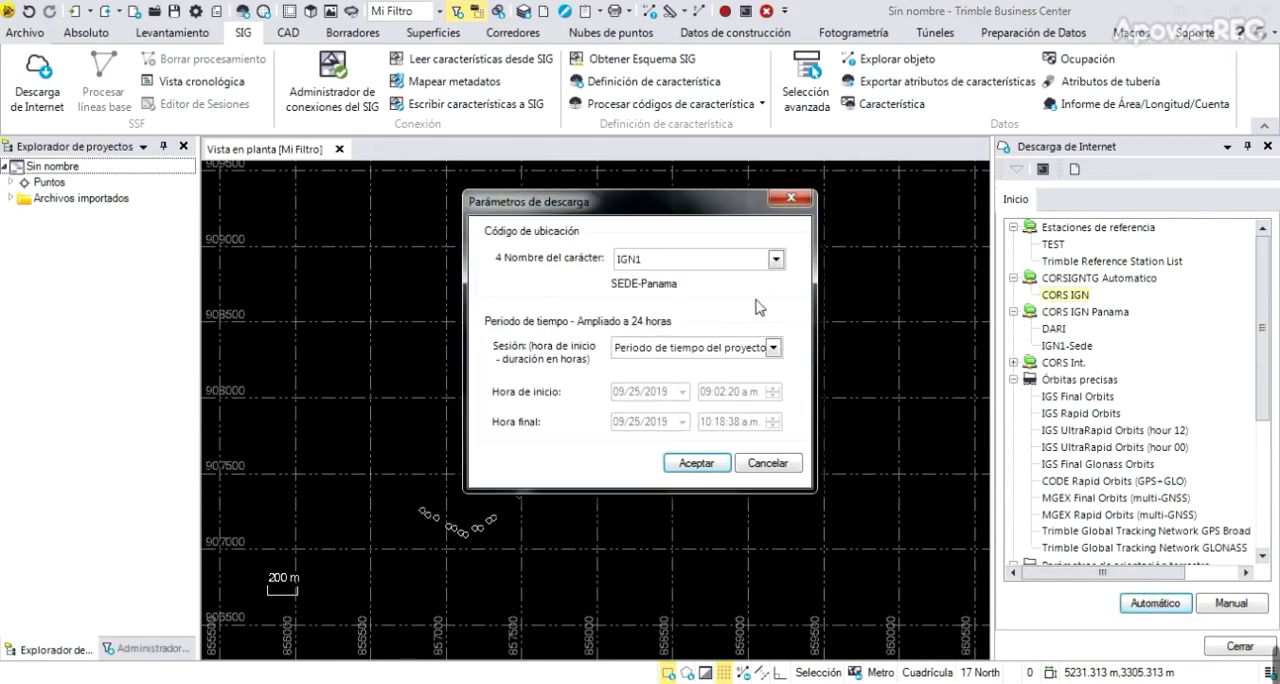
left_click(776, 260)
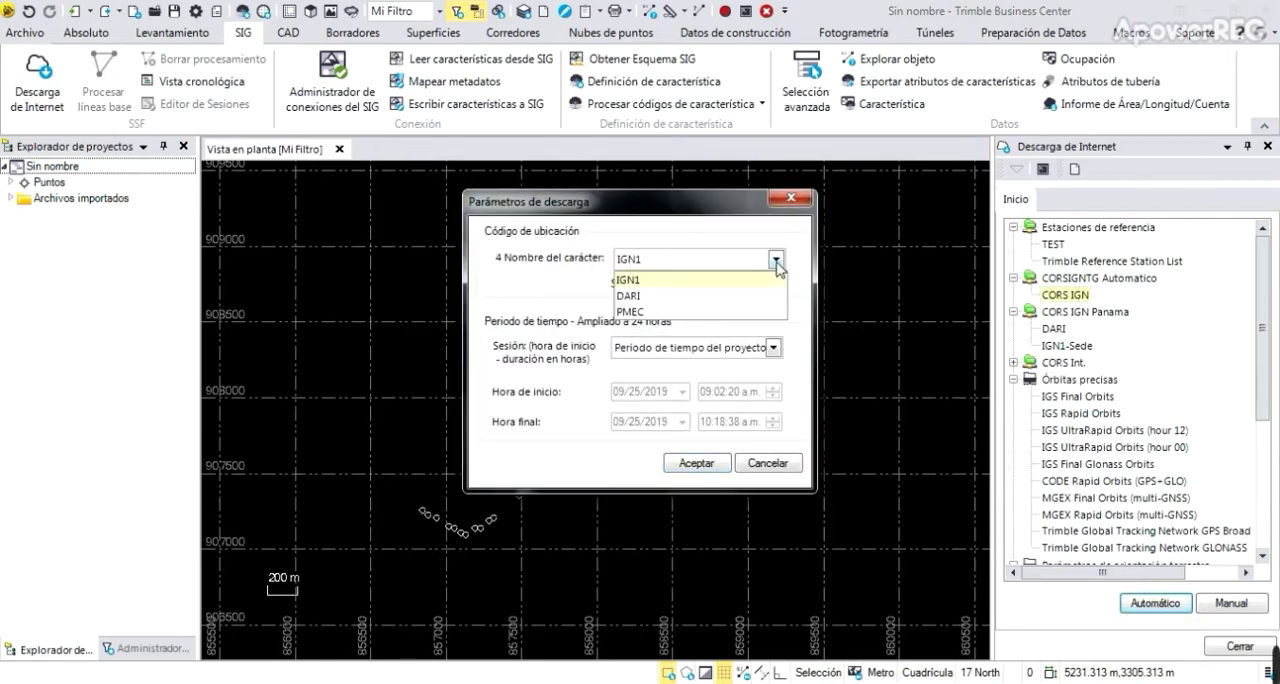
left_click(650, 312)
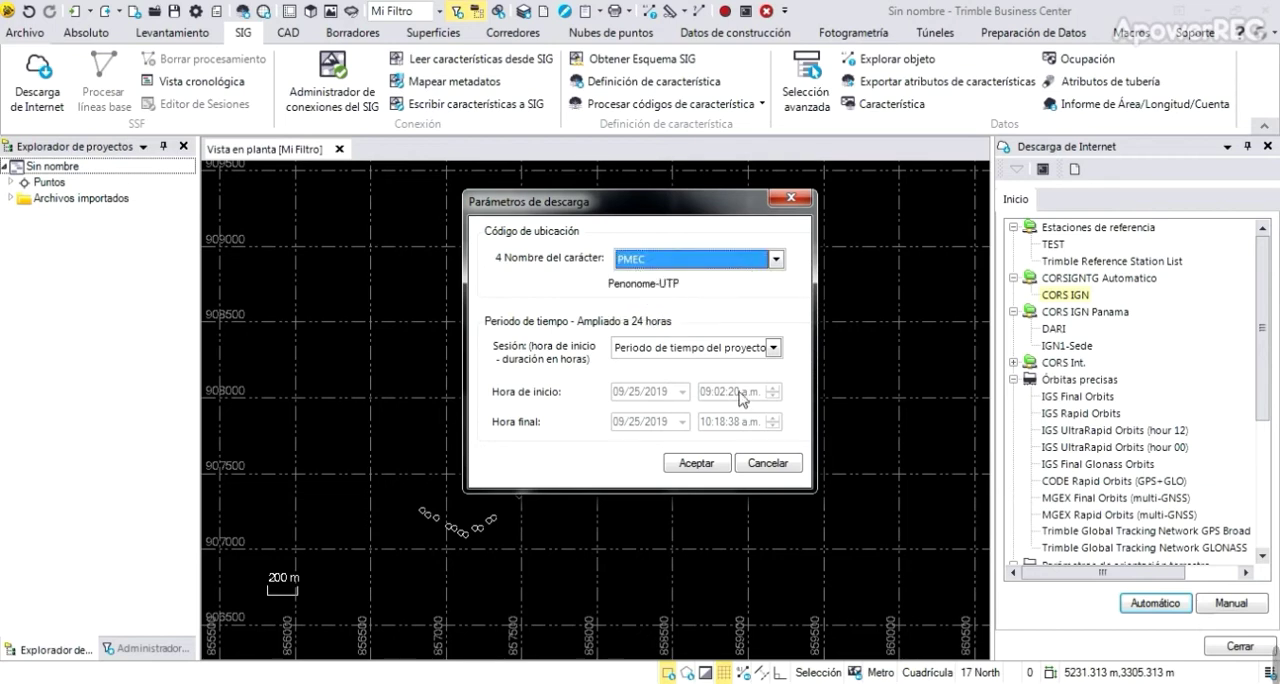
left_click(716, 464)
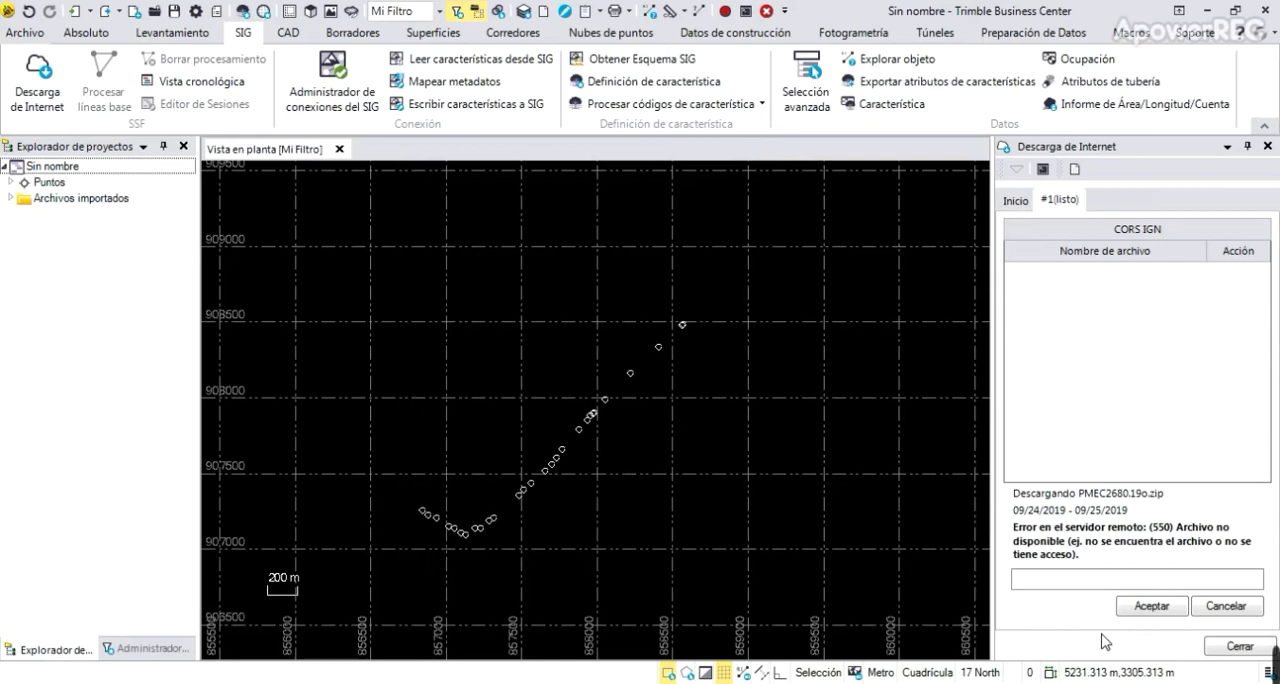
mouse_move(1274, 662)
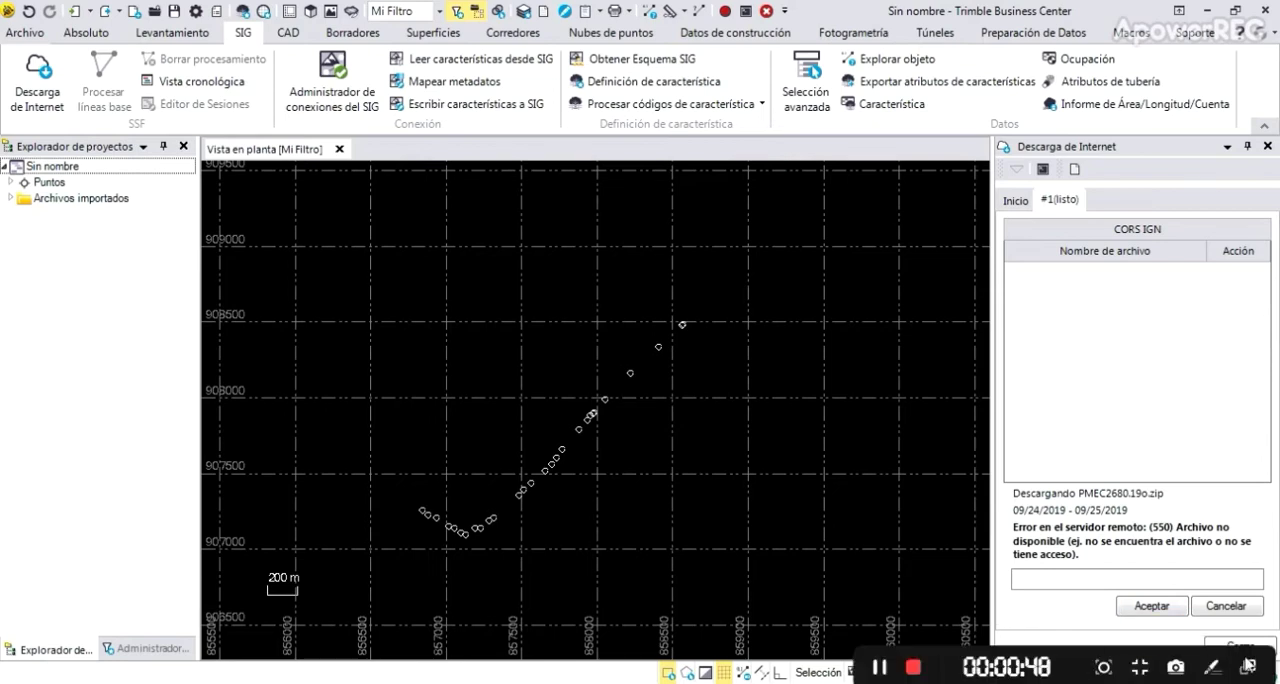
left_click(913, 672)
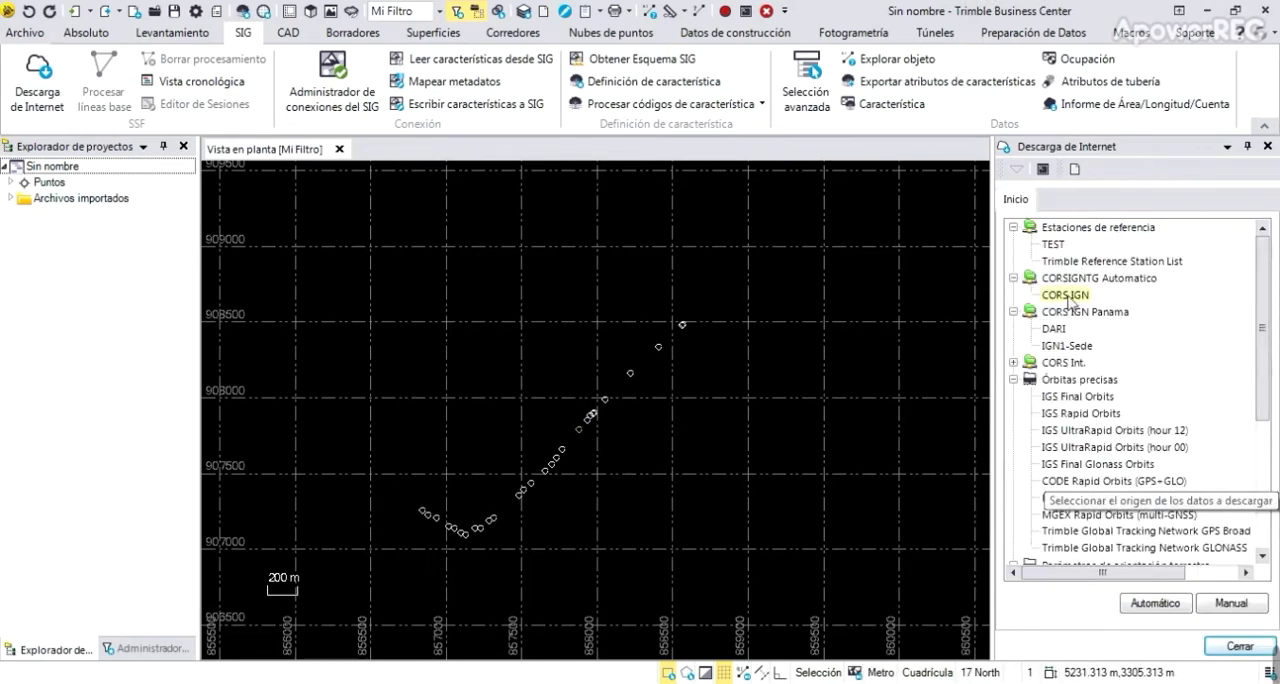
Open the CORS IGN provider's website and examine the September 2019 files in the PMEC folder on its FTP server
left_click(1240, 606)
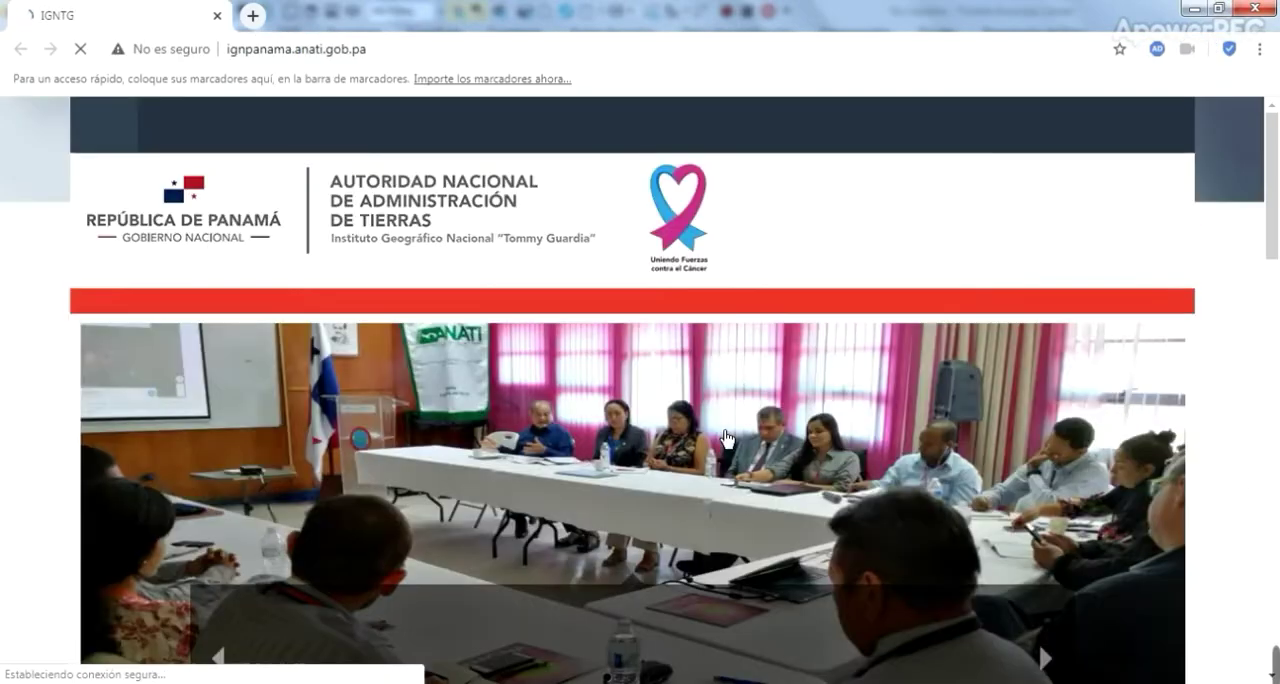
scroll(751, 488, "down", 6)
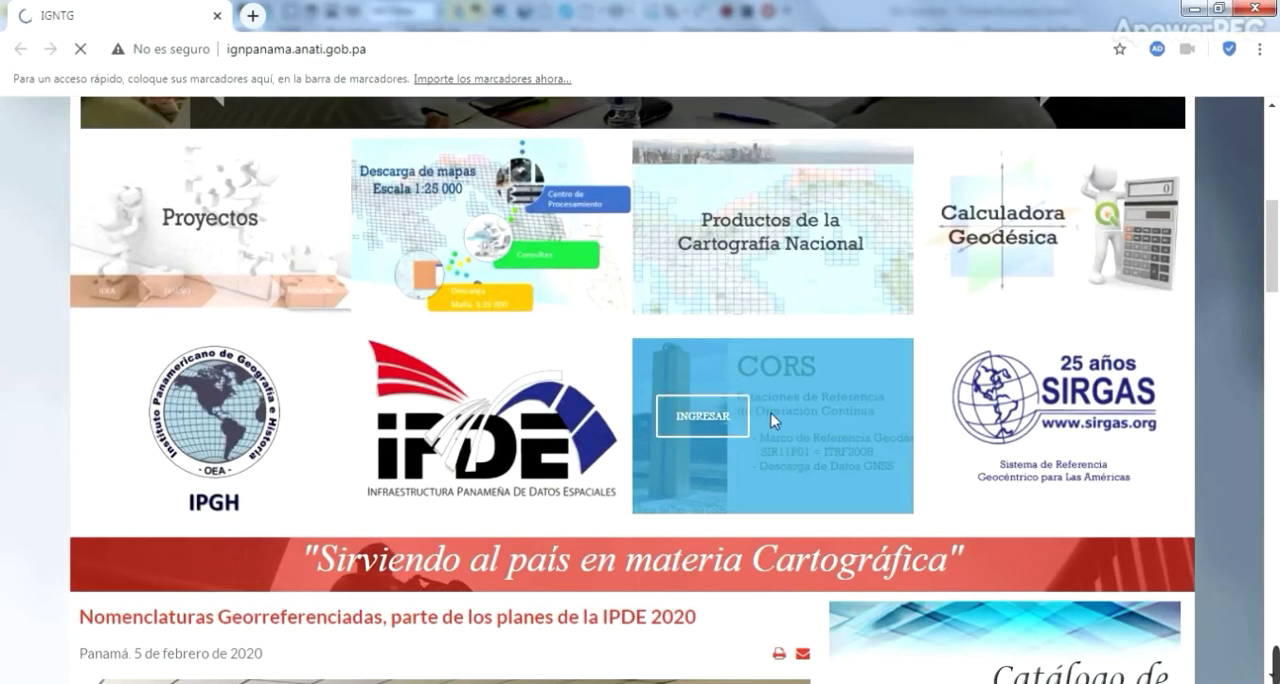
mouse_move(1252, 645)
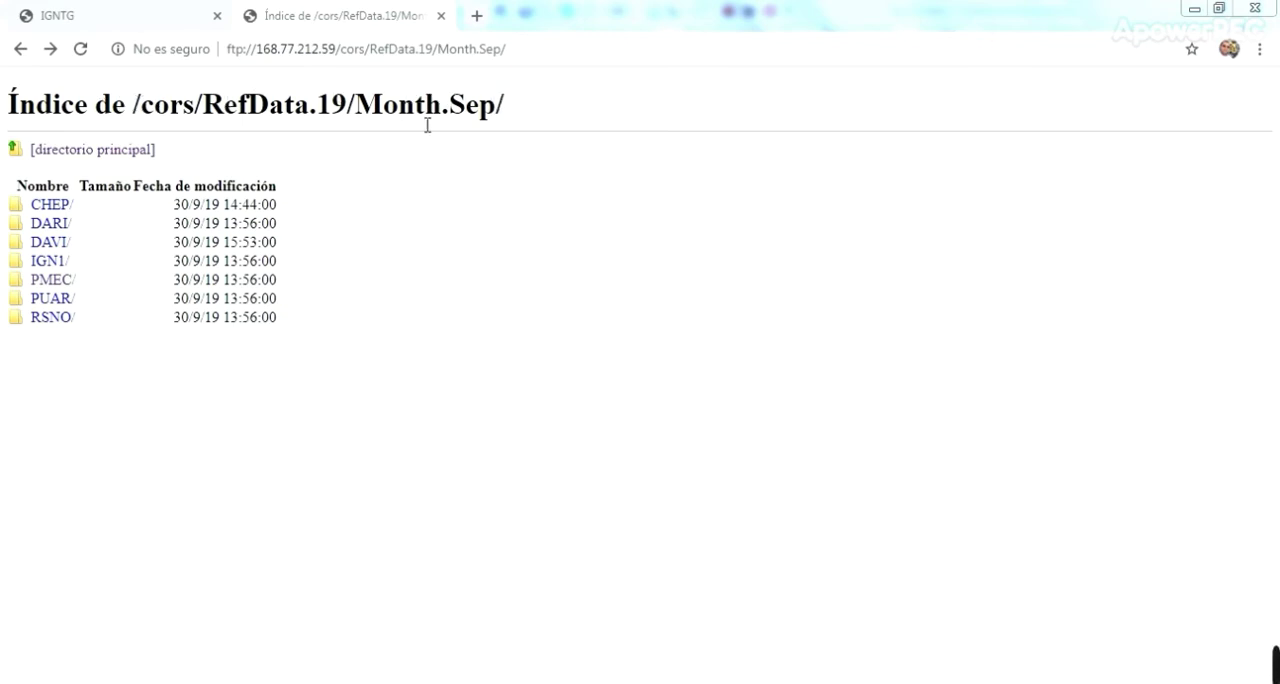
left_click(58, 284)
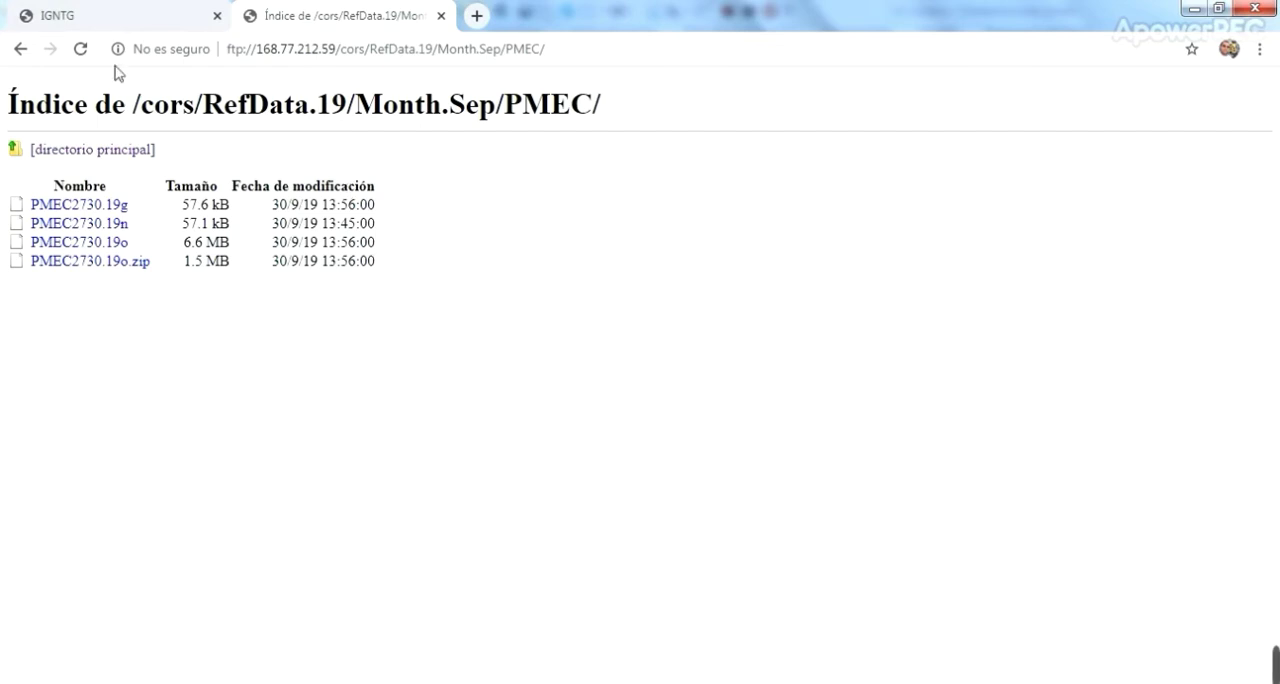
left_click(12, 50)
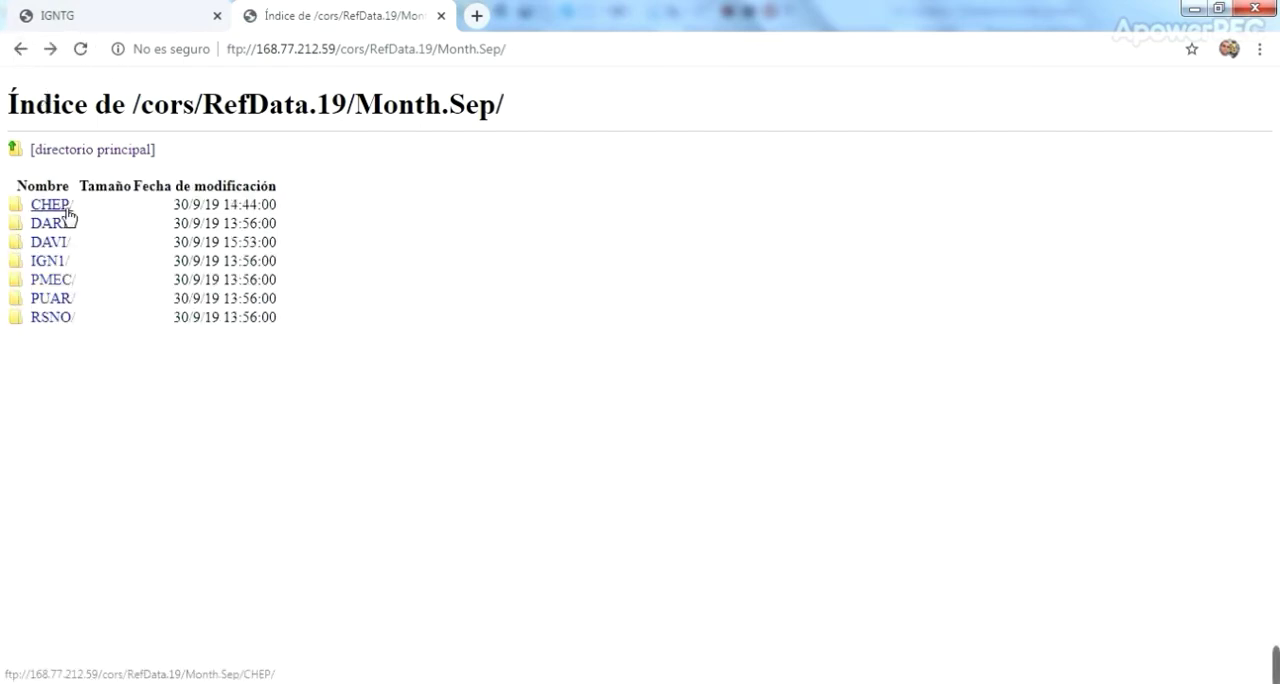
Examine the September 2019 files in the IGN1 folder and return to Trimble Business Center
left_click(58, 266)
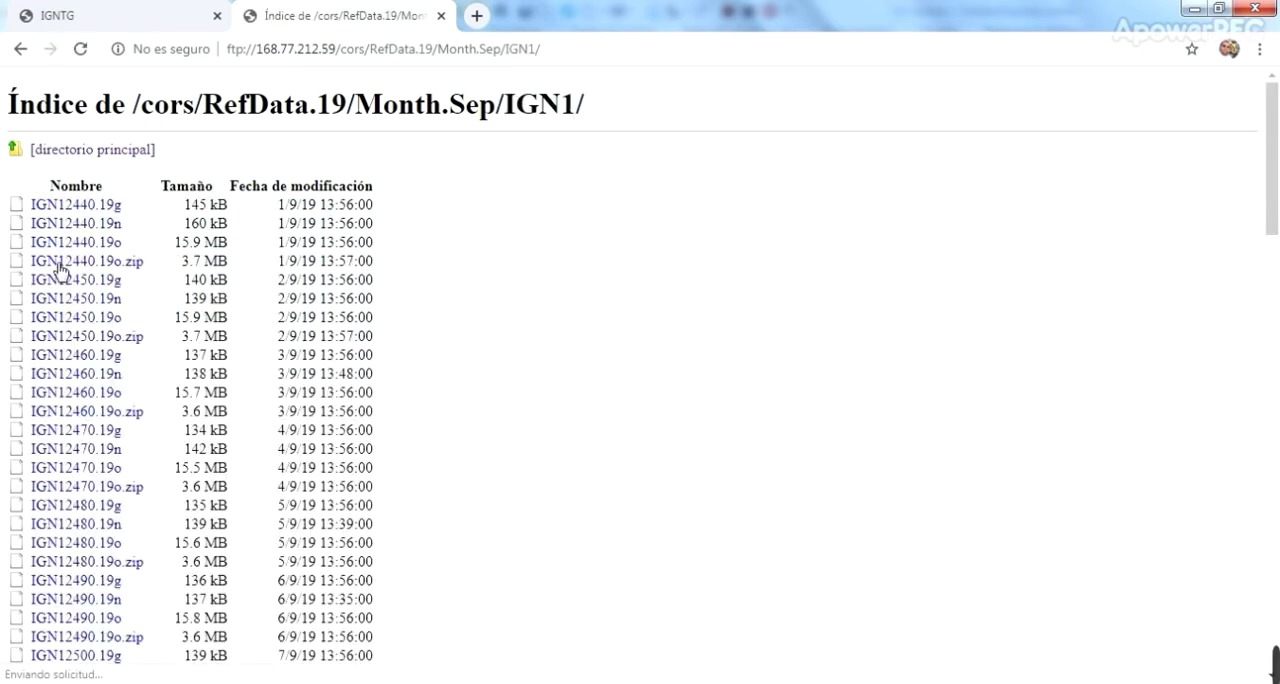
scroll(275, 450, "down", 6)
scroll(272, 455, "down", 10)
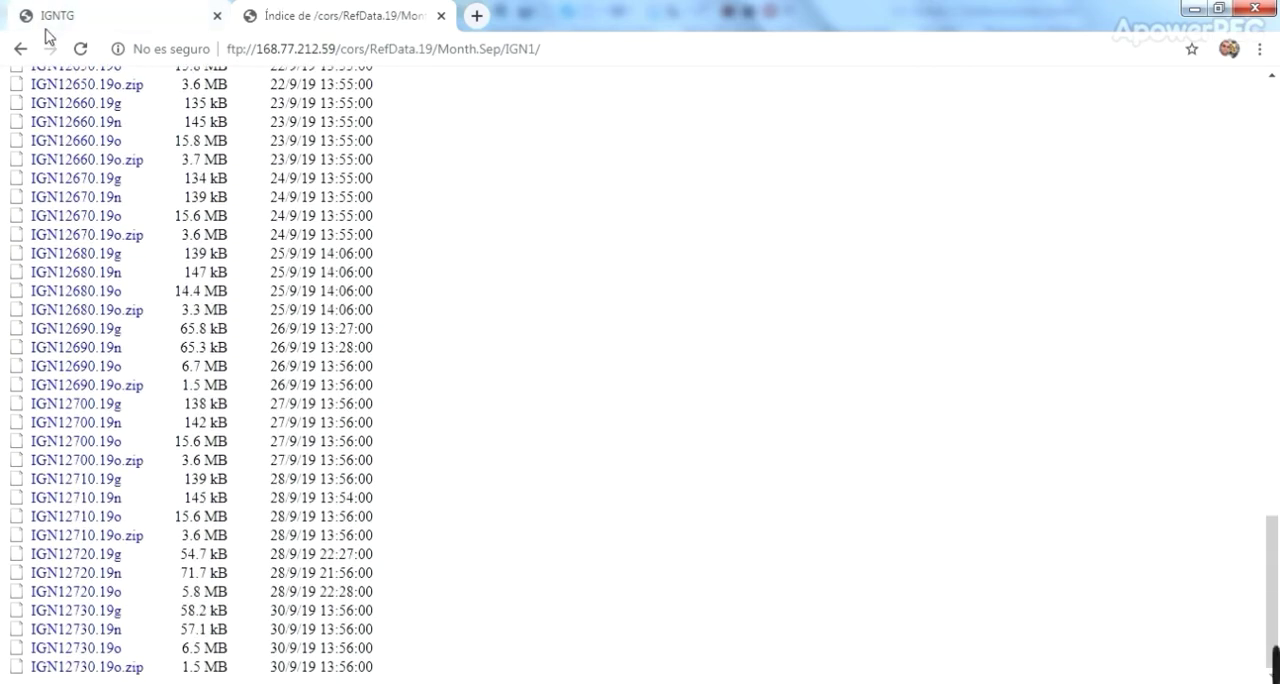
left_click(18, 50)
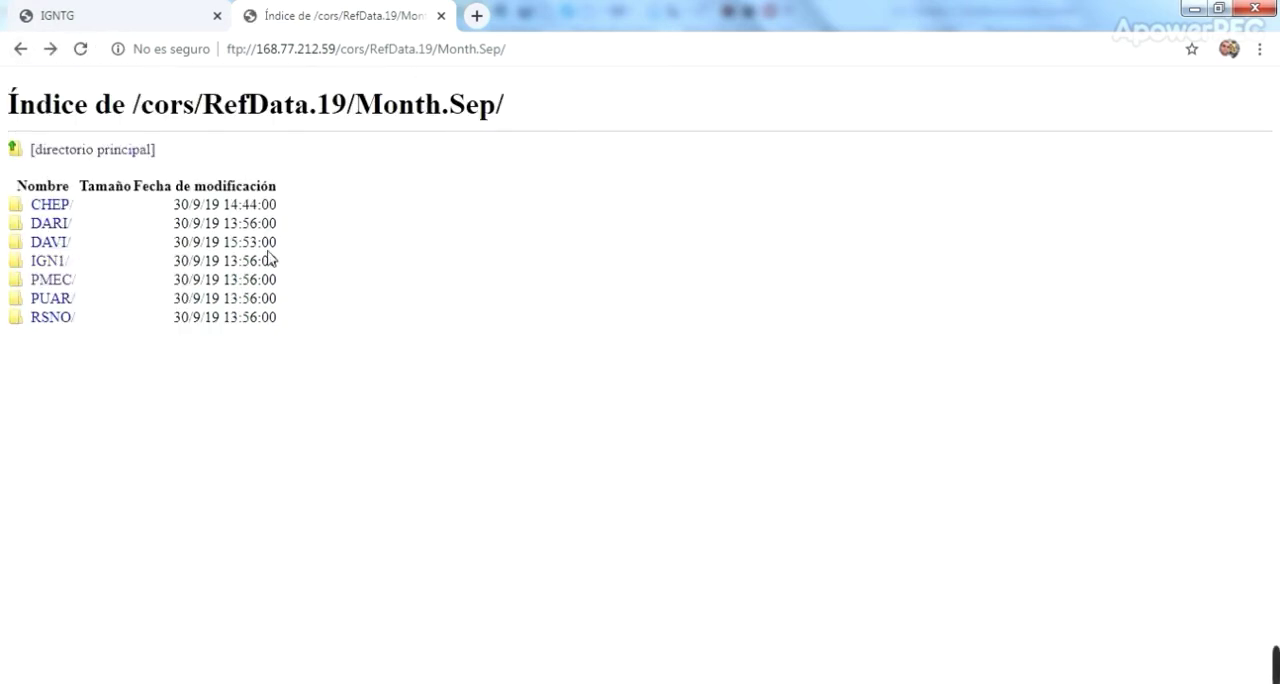
left_click(394, 682)
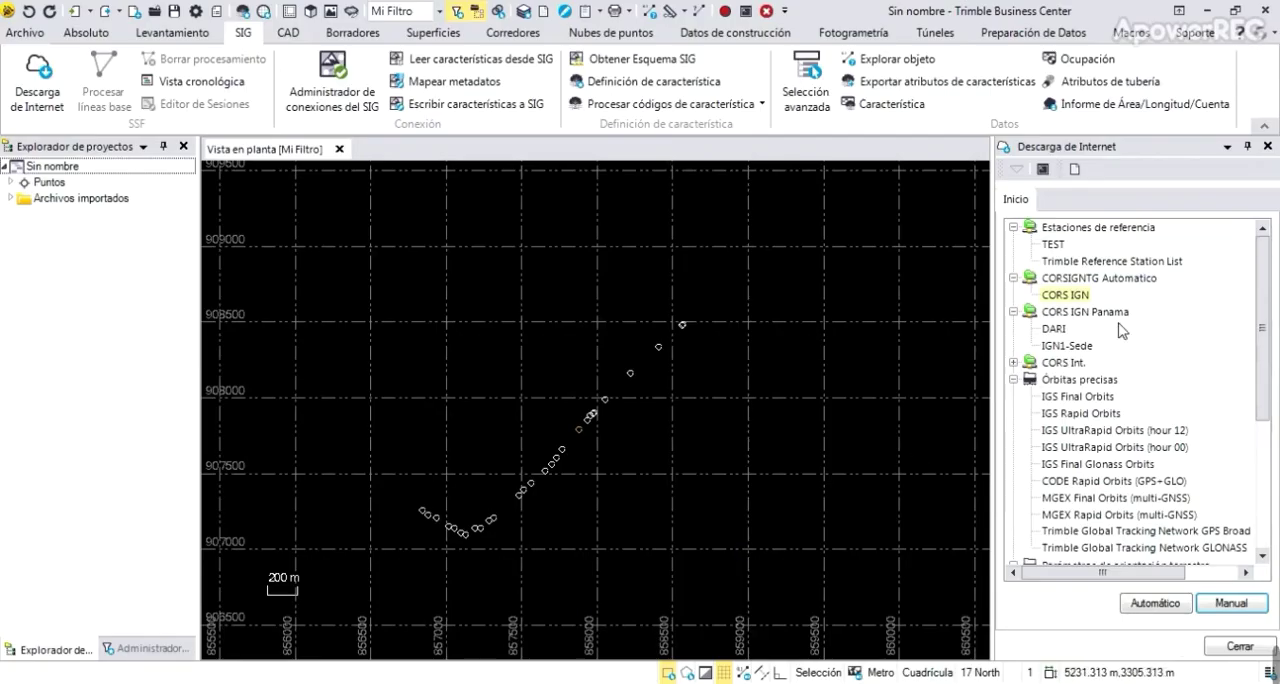
Automatically download the DARI station data from CORS IGN for the project's time period
left_click(1155, 603)
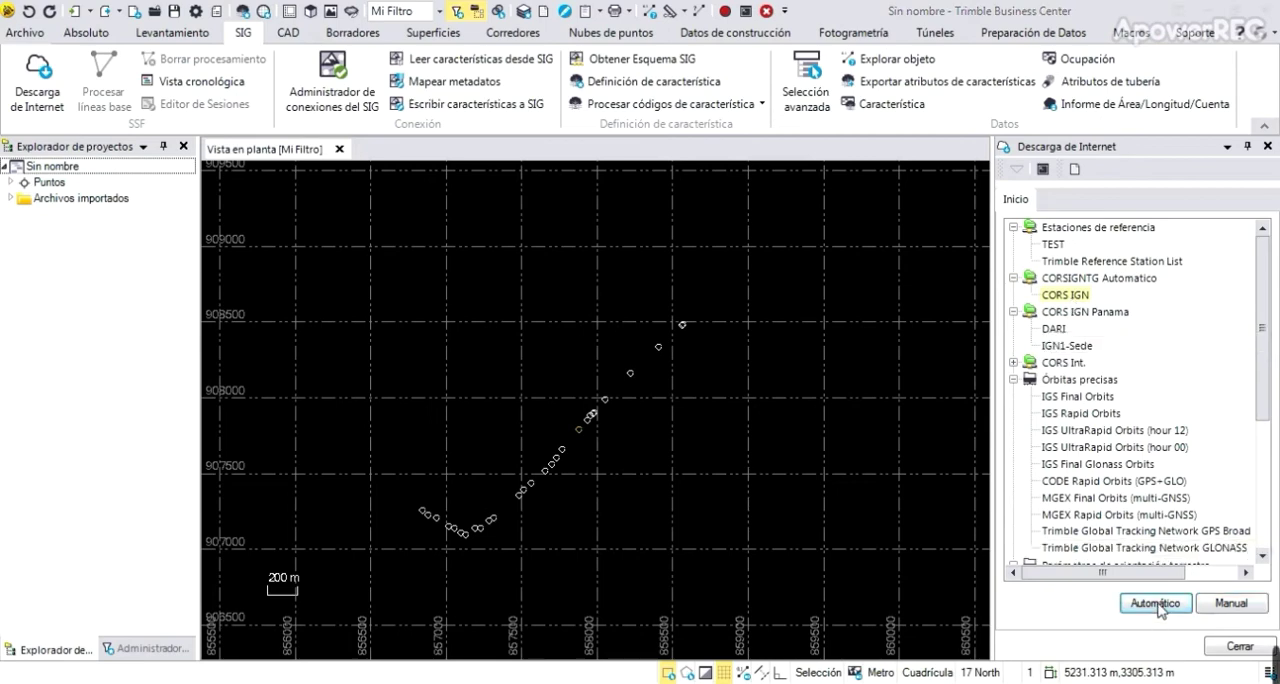
left_click(777, 261)
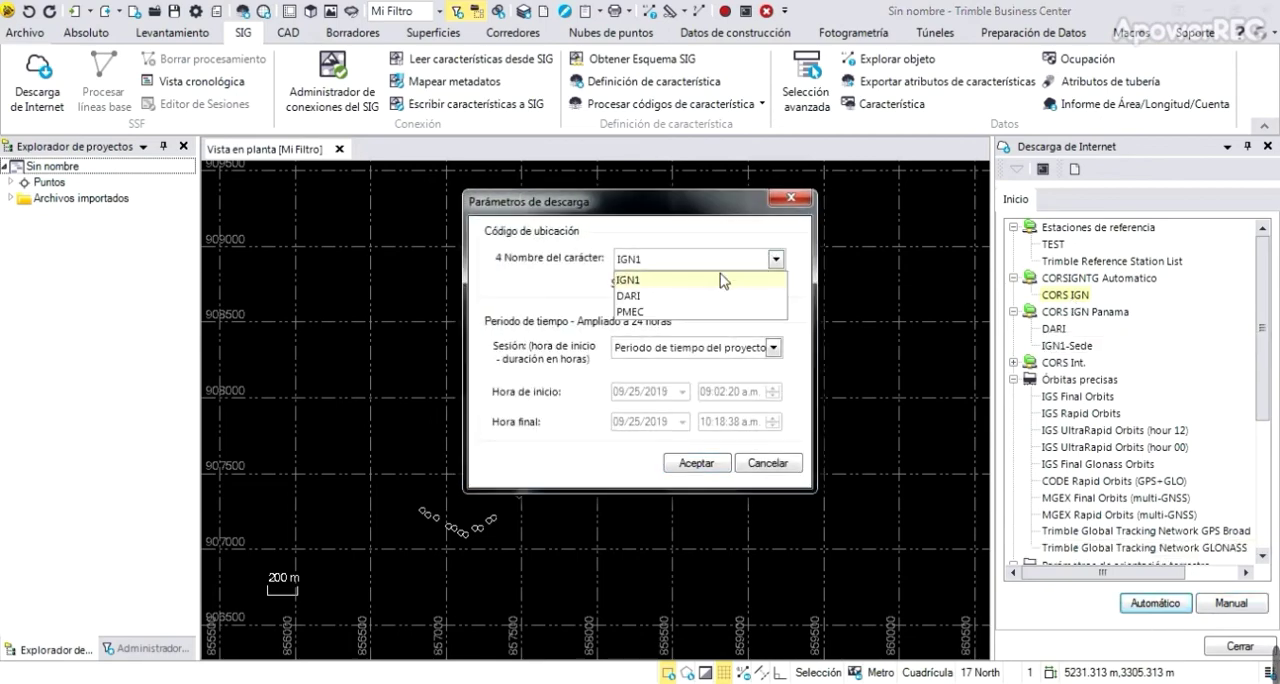
left_click(645, 297)
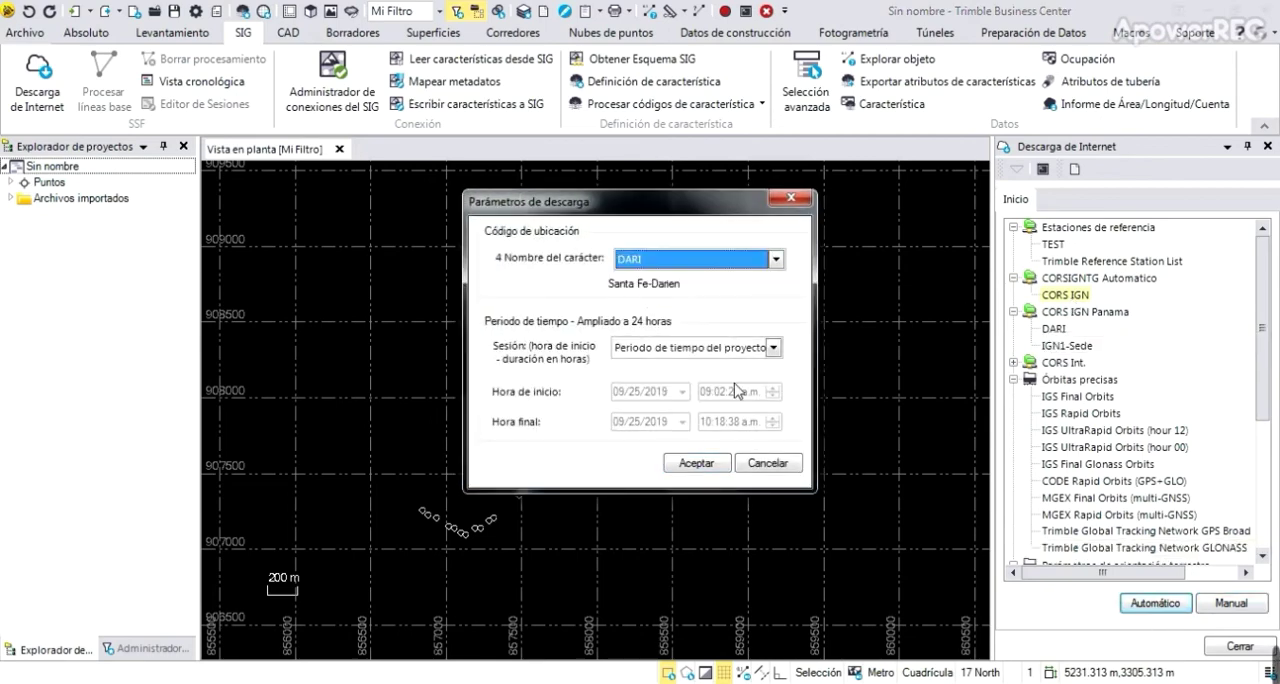
left_click(697, 463)
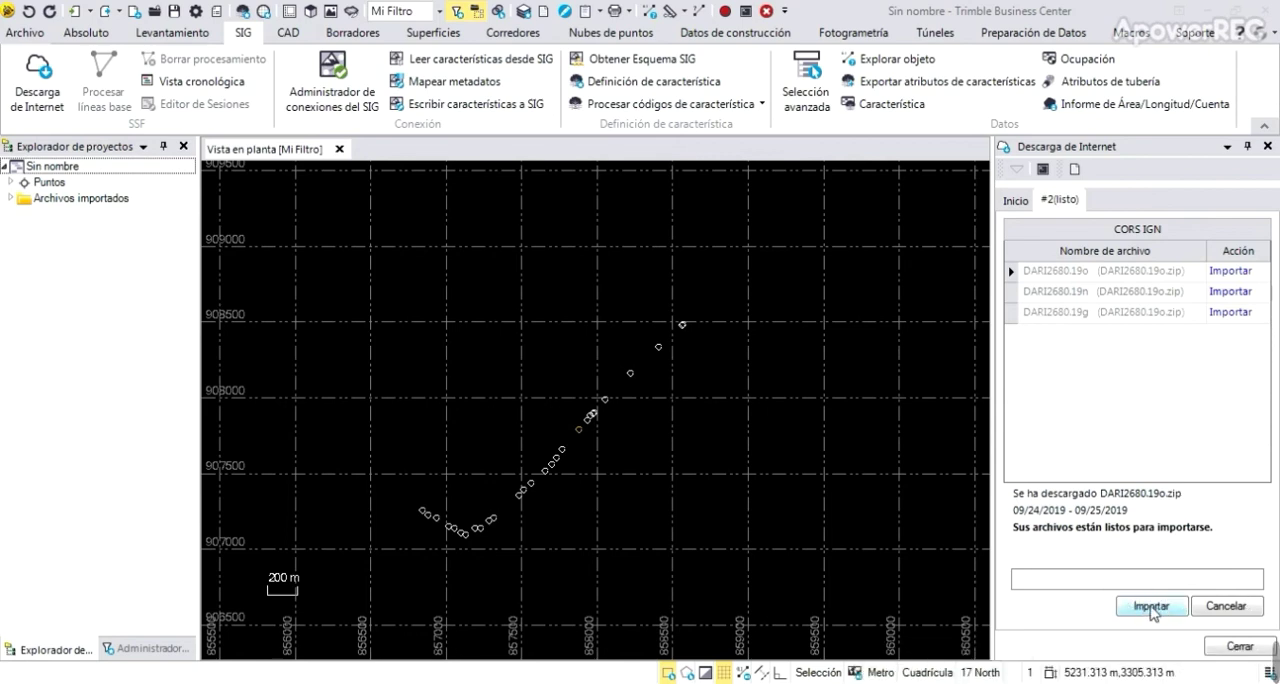
Import the downloaded DARI files into the project, accepting the raw receiver data check with point DARI included
left_click(1151, 607)
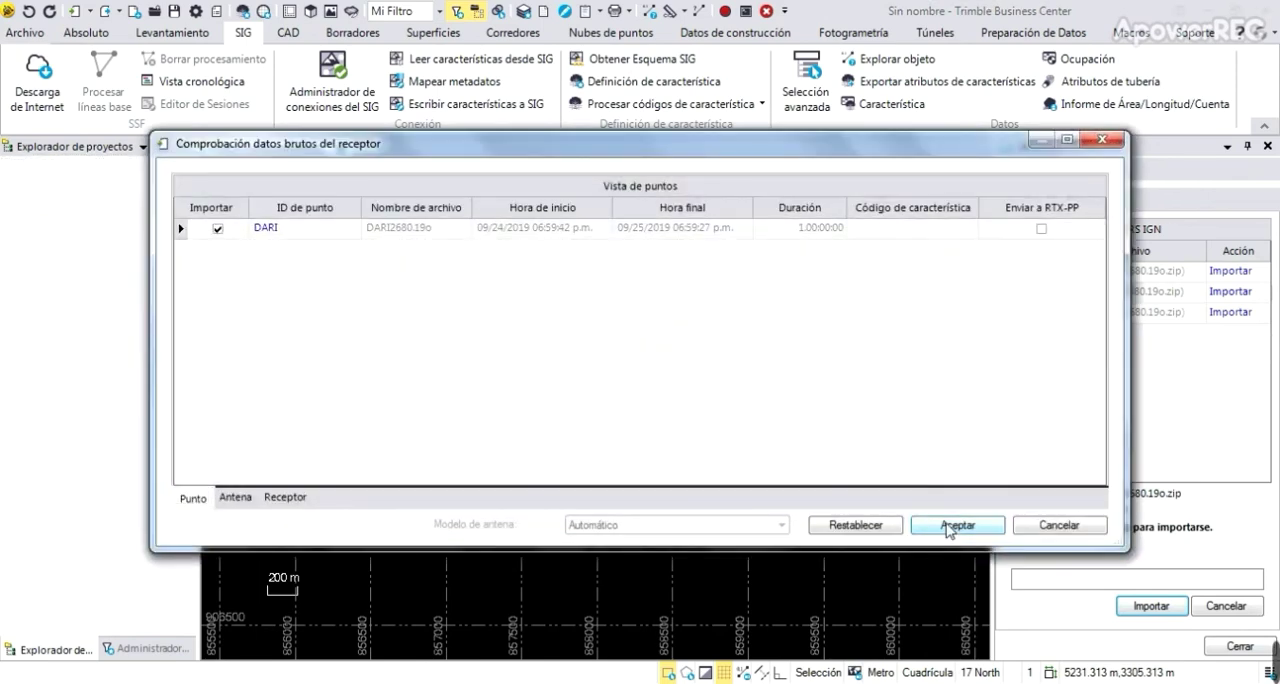
left_click(957, 524)
scroll(652, 436, "down", 2)
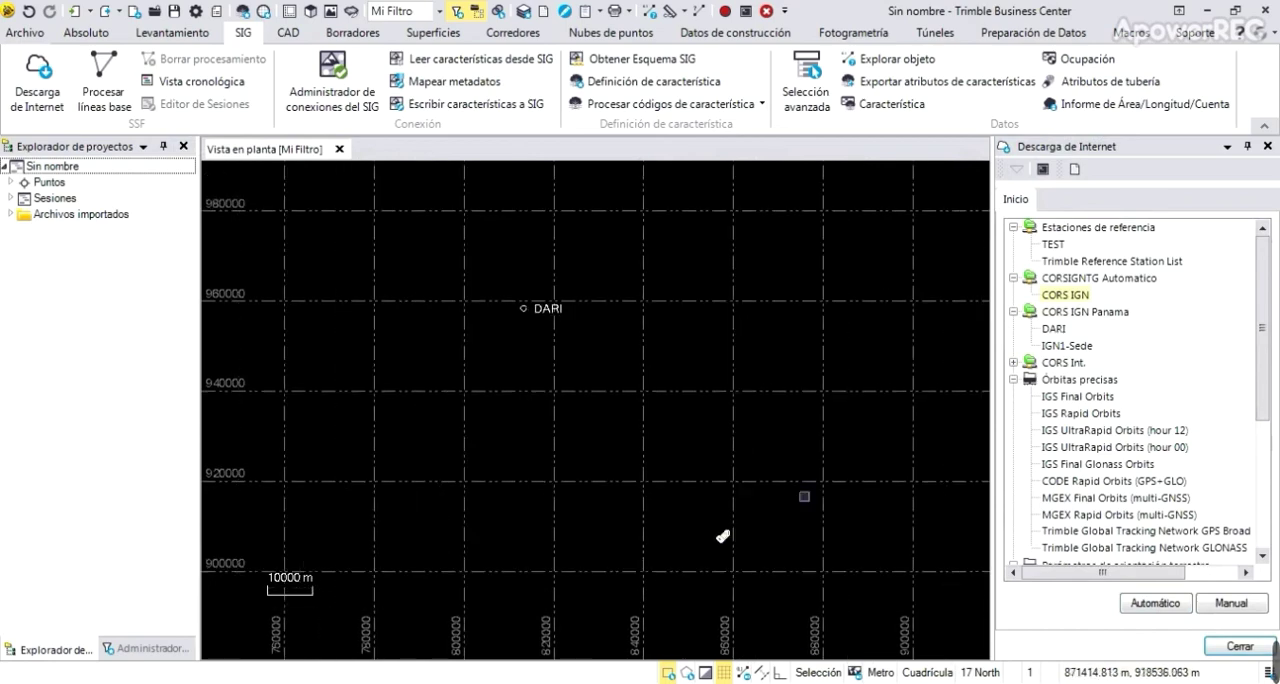
Process the baselines from DARI and save the processing results
mouse_move(1118, 655)
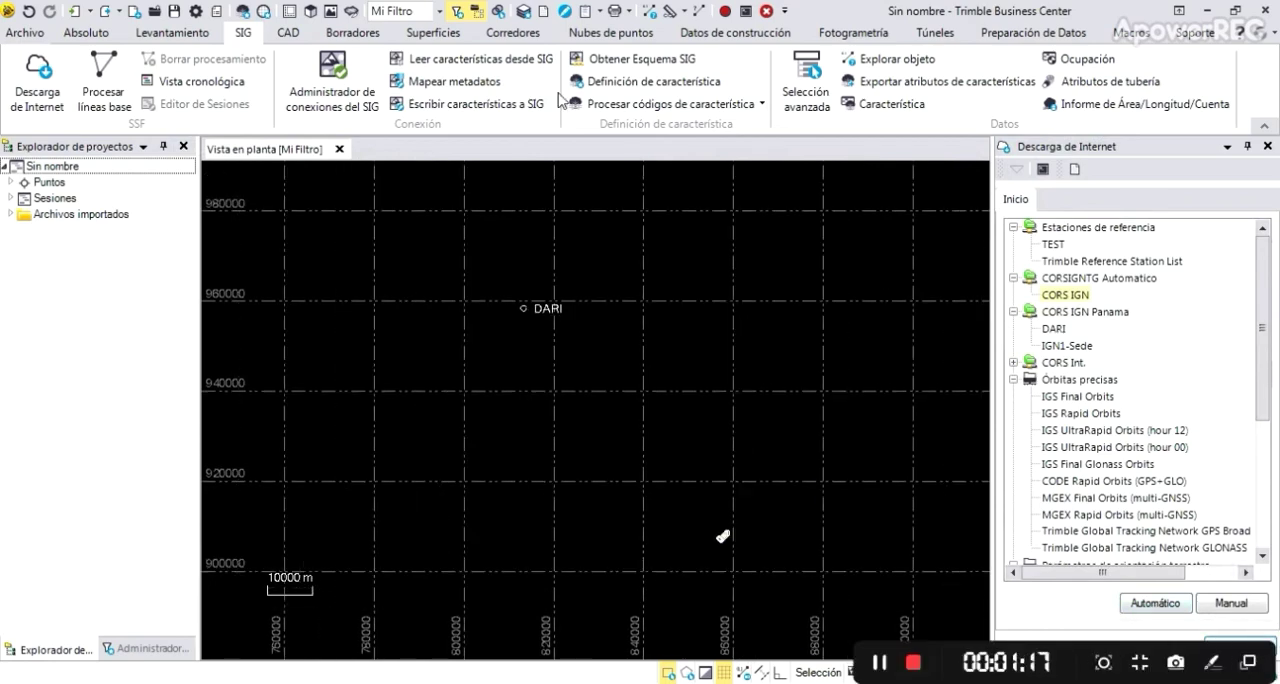
left_click(121, 86)
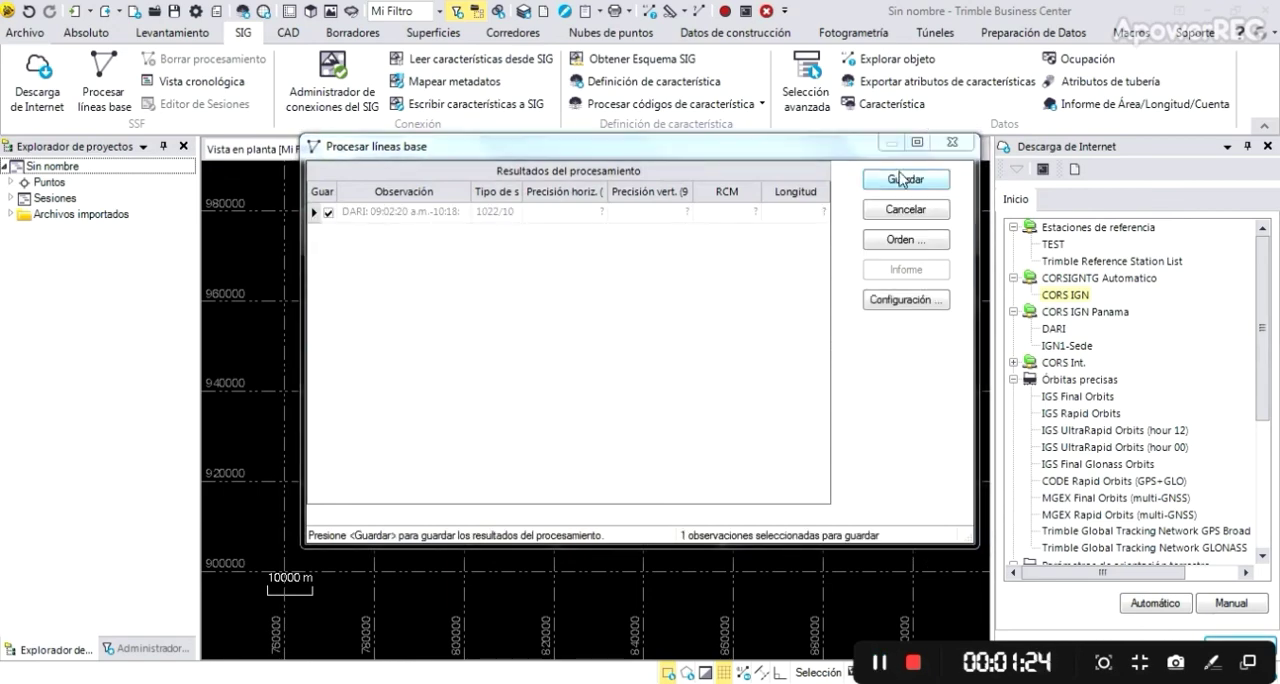
left_click(901, 178)
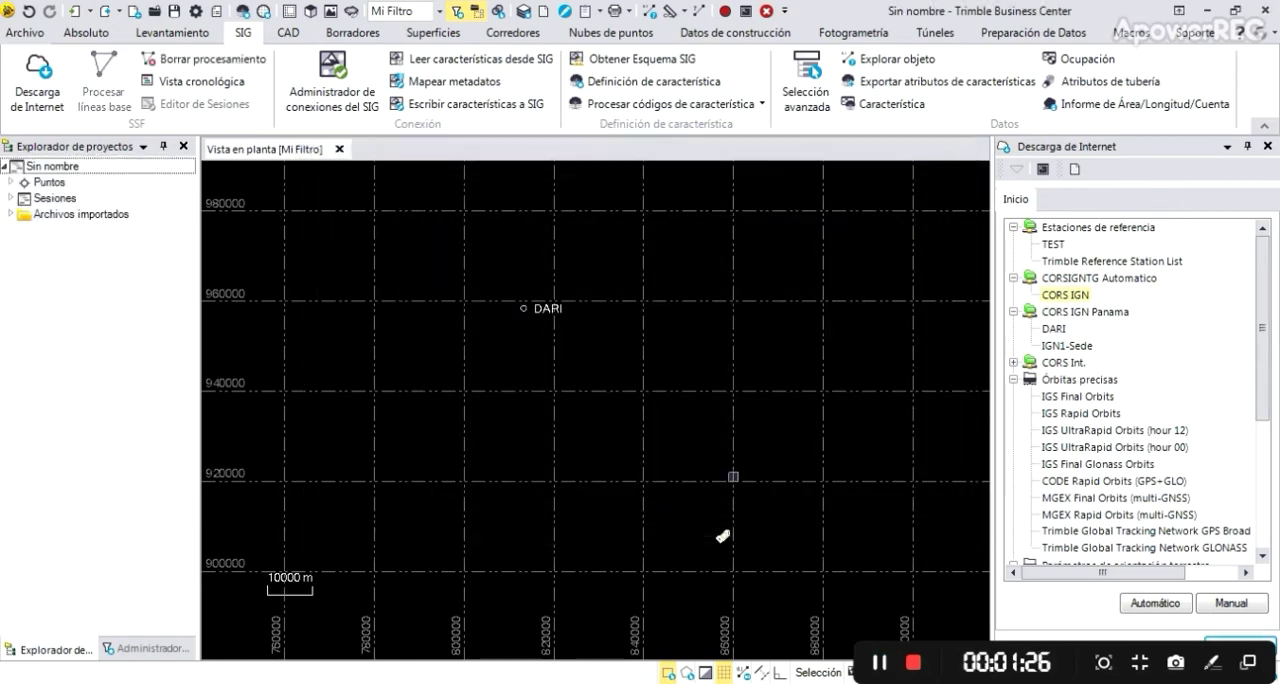
Check the processed points in the plan view and generate the baseline processing report
scroll(723, 537, "up", 5)
scroll(668, 412, "up", 3)
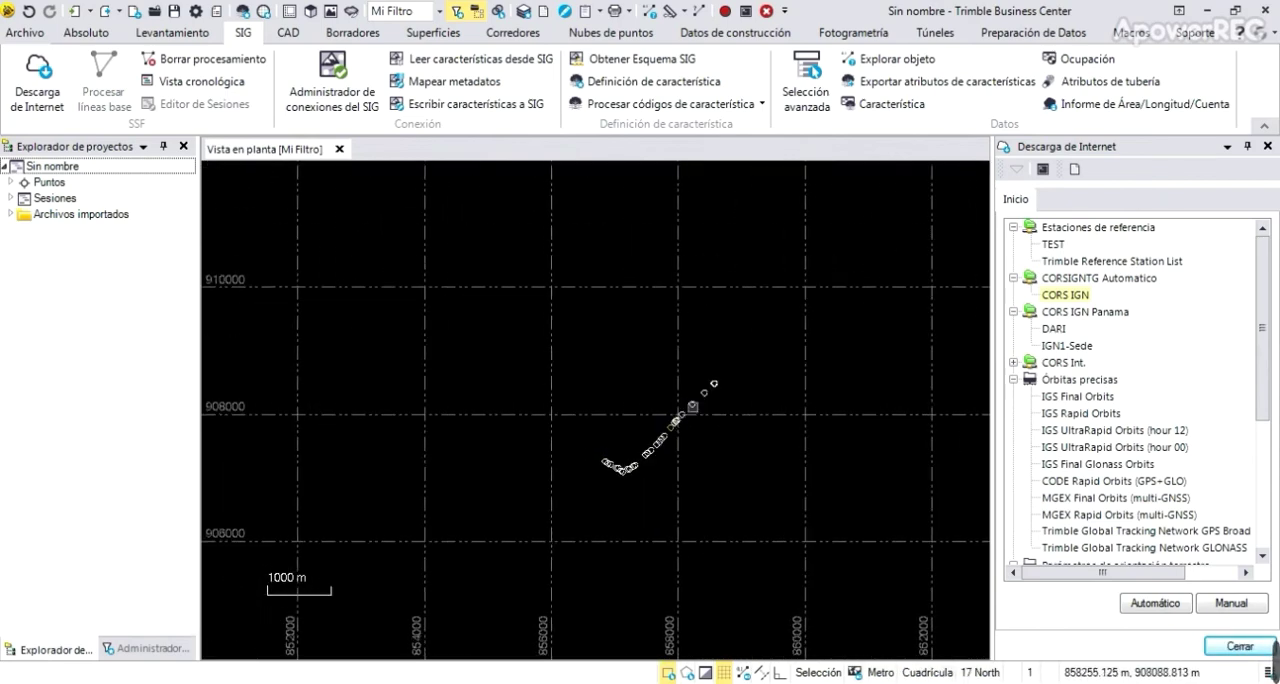
middle_click_drag(718, 444, 761, 501)
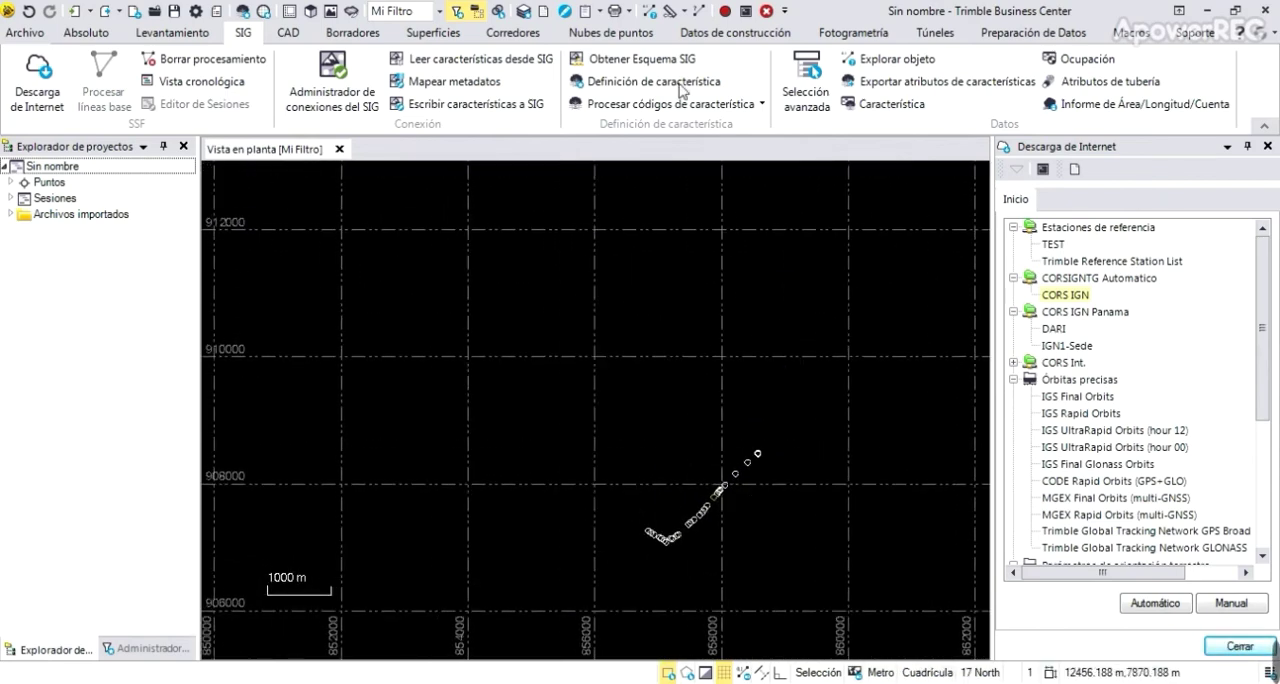
left_click(600, 12)
left_click(612, 32)
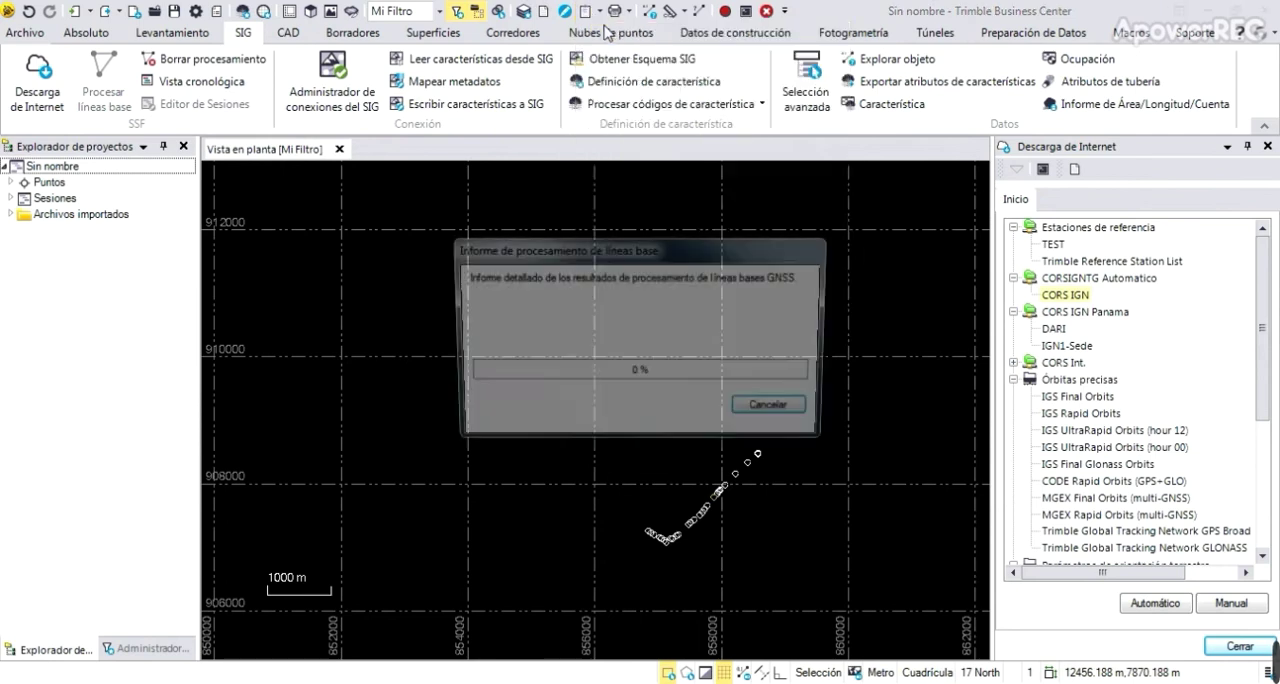